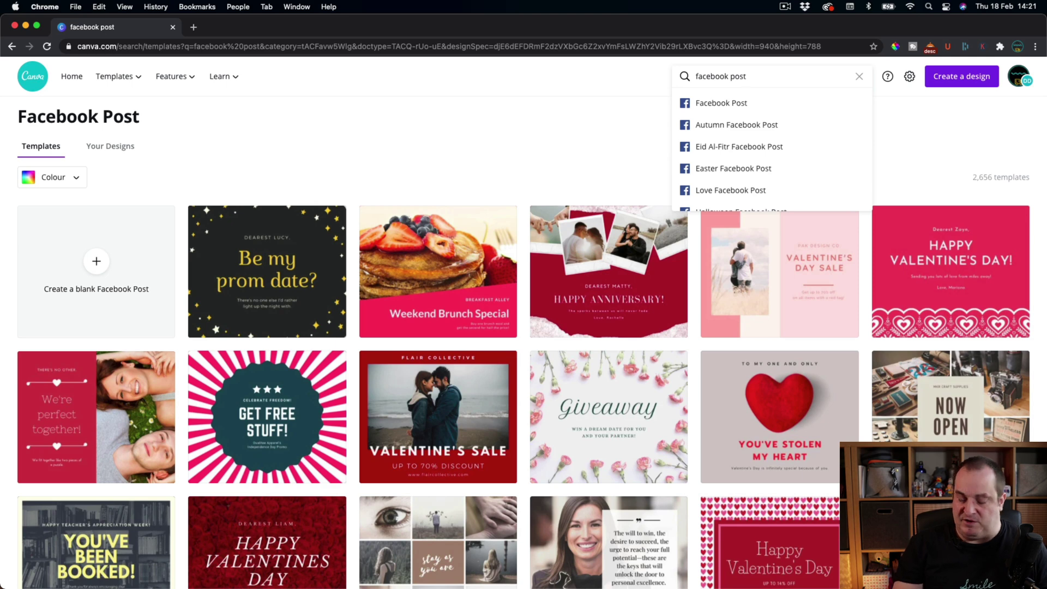
Search the templates for "facebook post mothers day" and look through the designs found
type("mothers day")
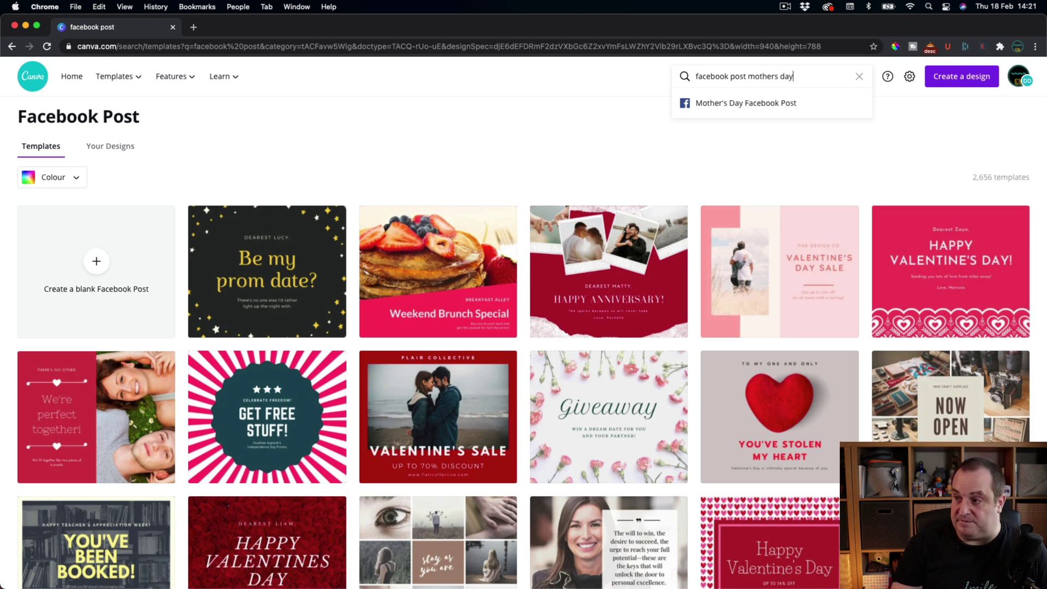
key("Return")
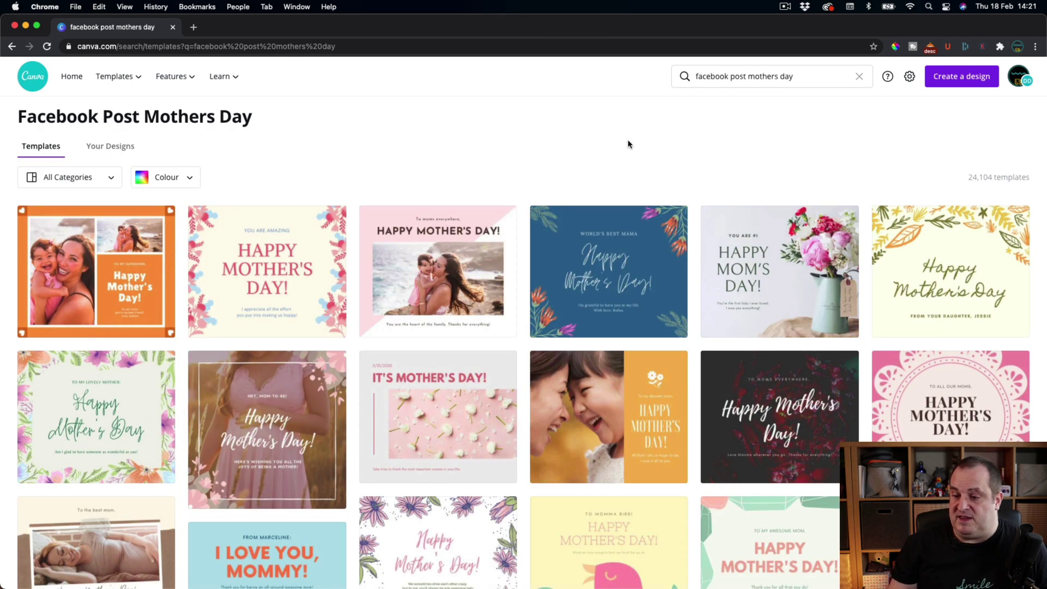
scroll(628, 144, "down", 3)
scroll(627, 143, "up", 3)
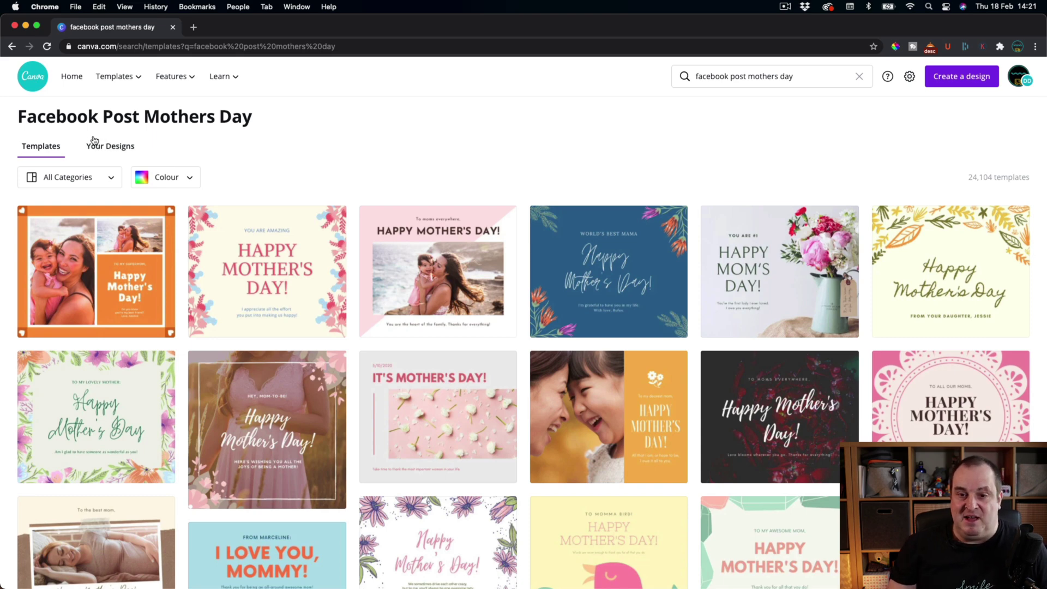
Filter the Mother's Day template results to the Facebook Post category, finding it by searching the categories for "face"
left_click(102, 176)
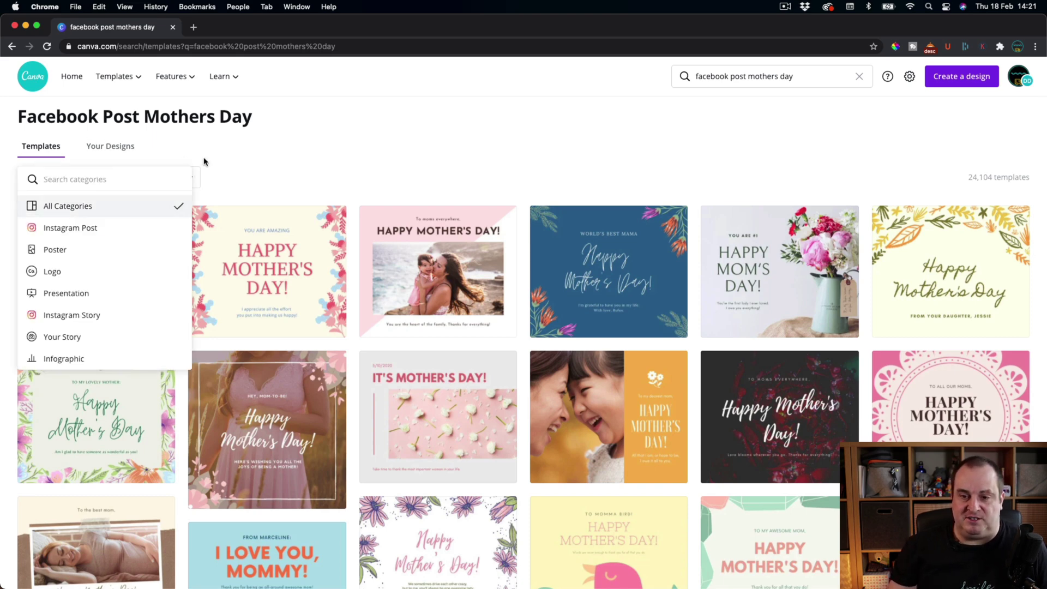
left_click(201, 162)
left_click(90, 175)
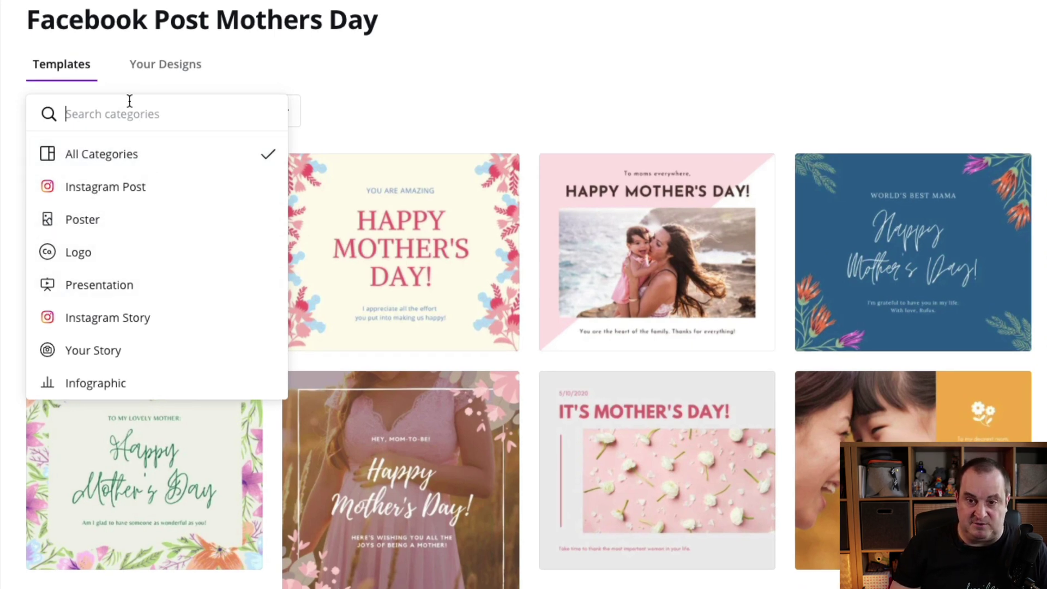
type("face")
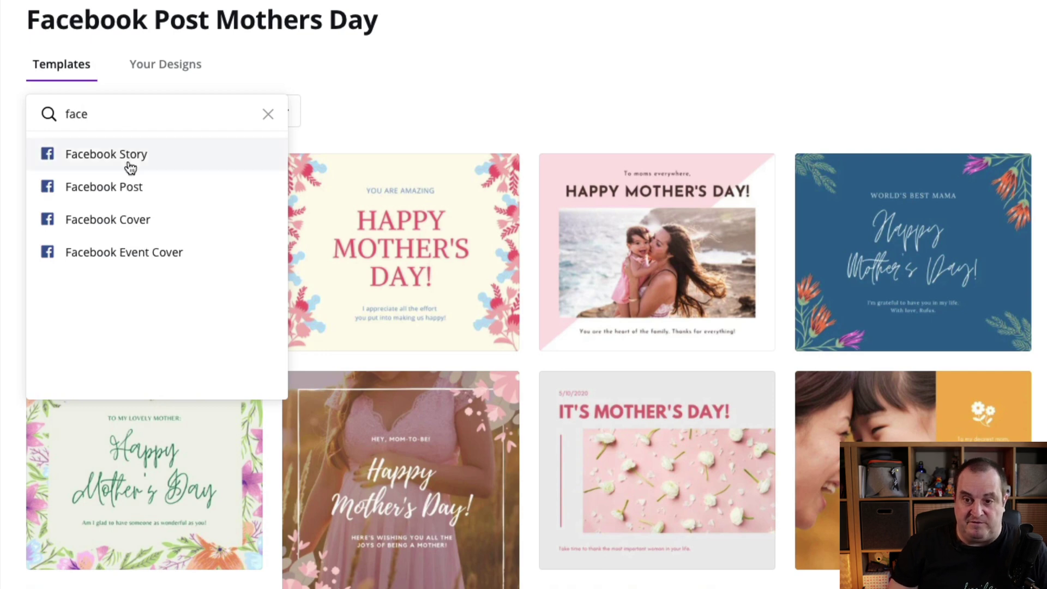
left_click(129, 191)
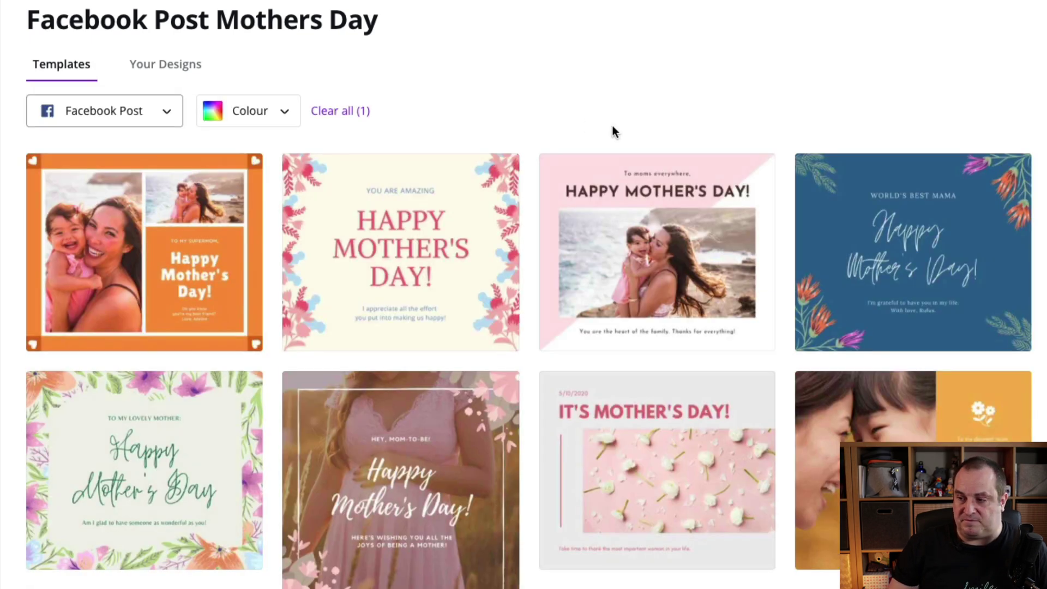
Filter the Facebook Post templates by colour, trying purple and turquoise before settling on yellow
left_click(244, 112)
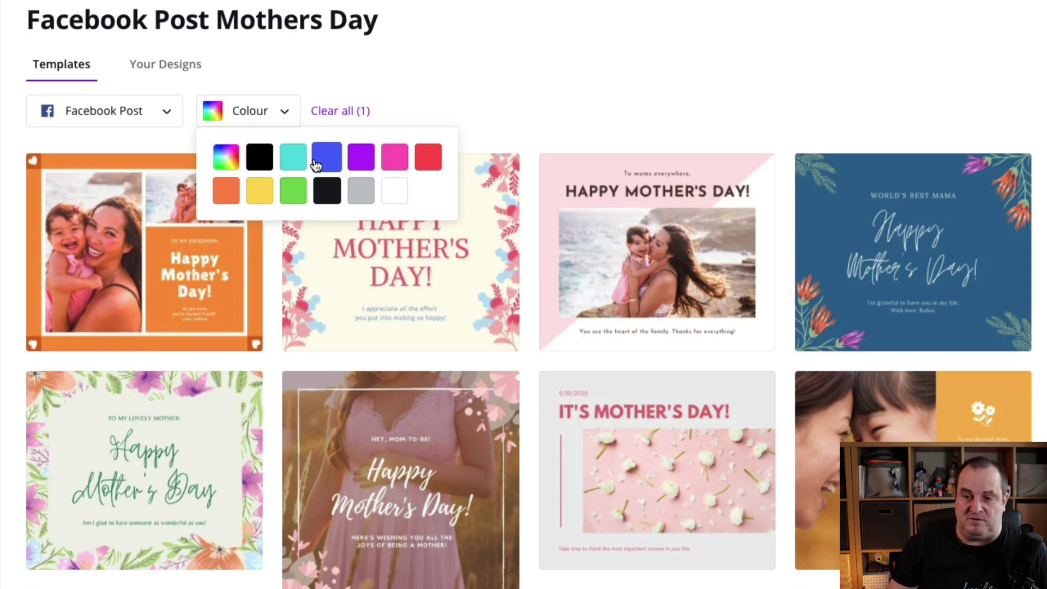
left_click(358, 159)
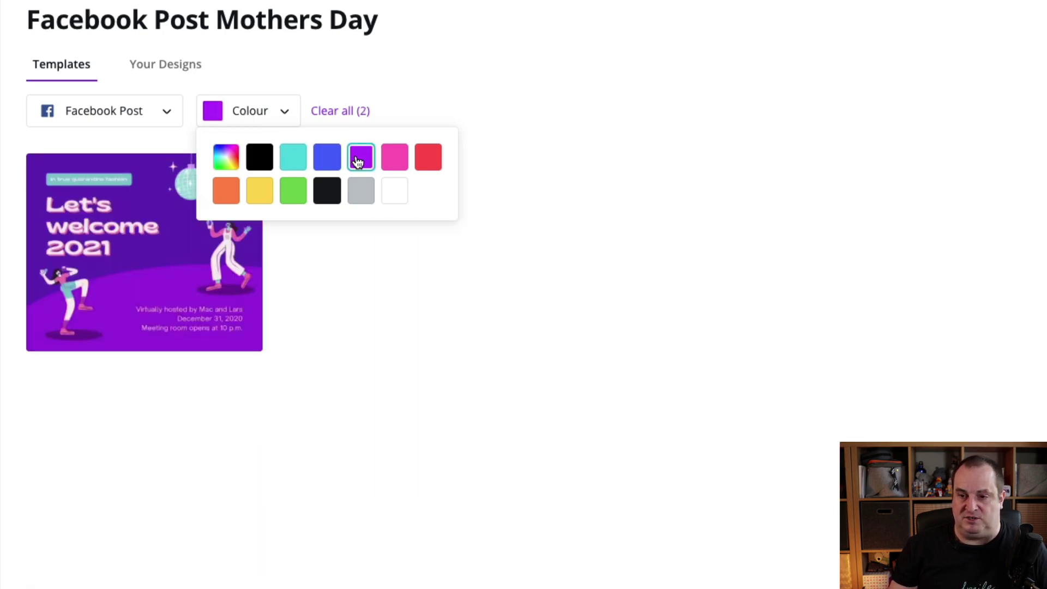
left_click(299, 159)
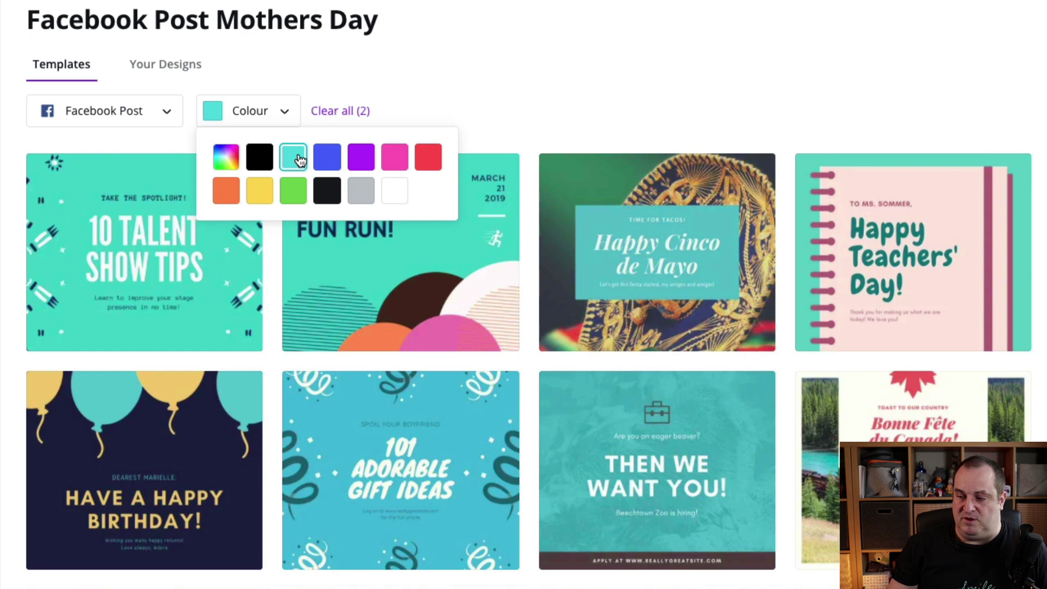
left_click(262, 189)
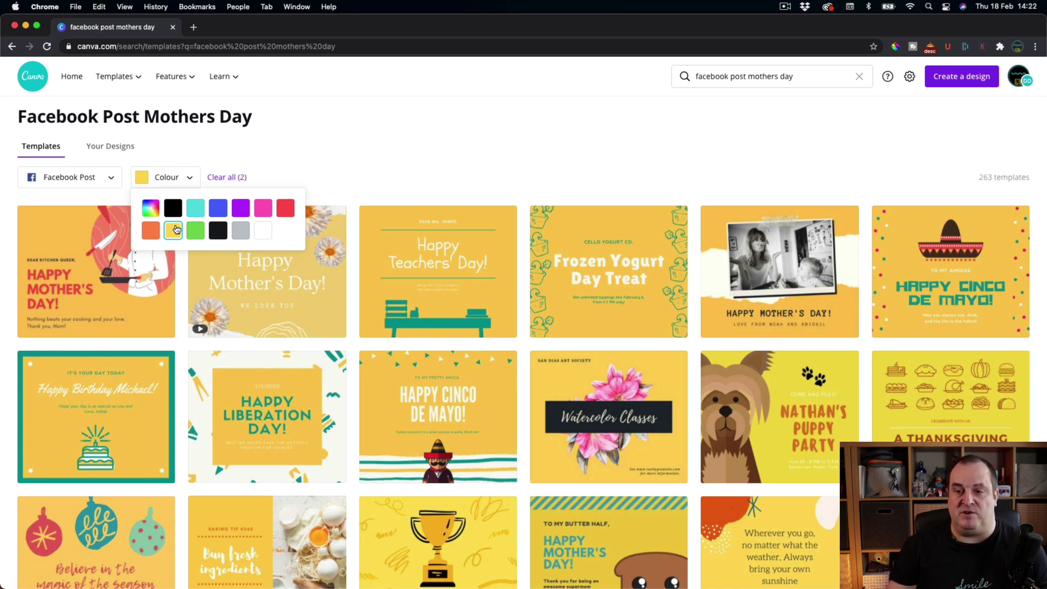
left_click(326, 172)
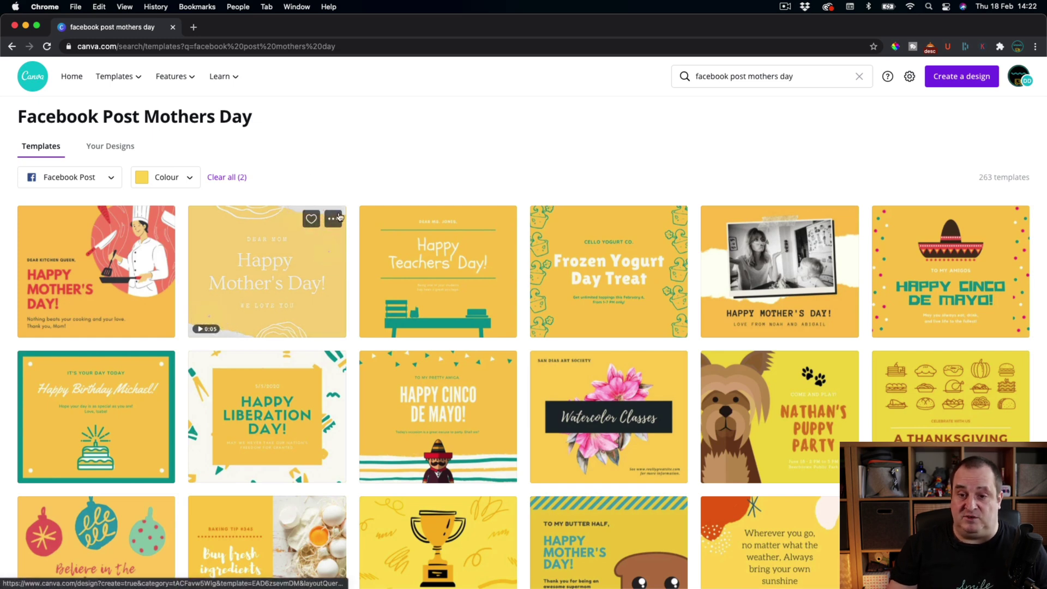
Go to the general Facebook Post templates and create a blank Facebook Post design
left_click(754, 82)
left_click(738, 103)
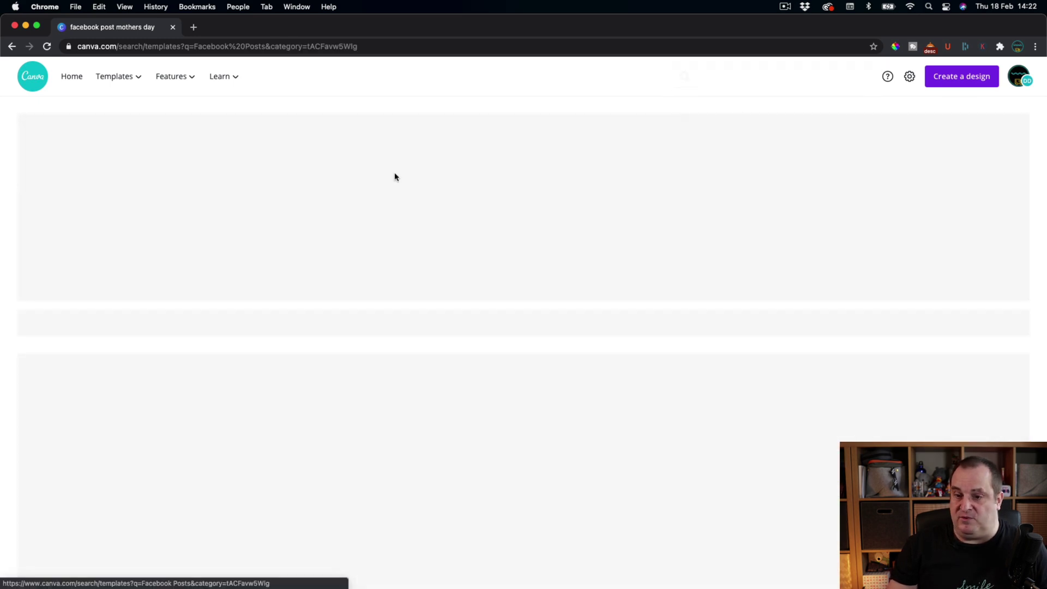
left_click(90, 261)
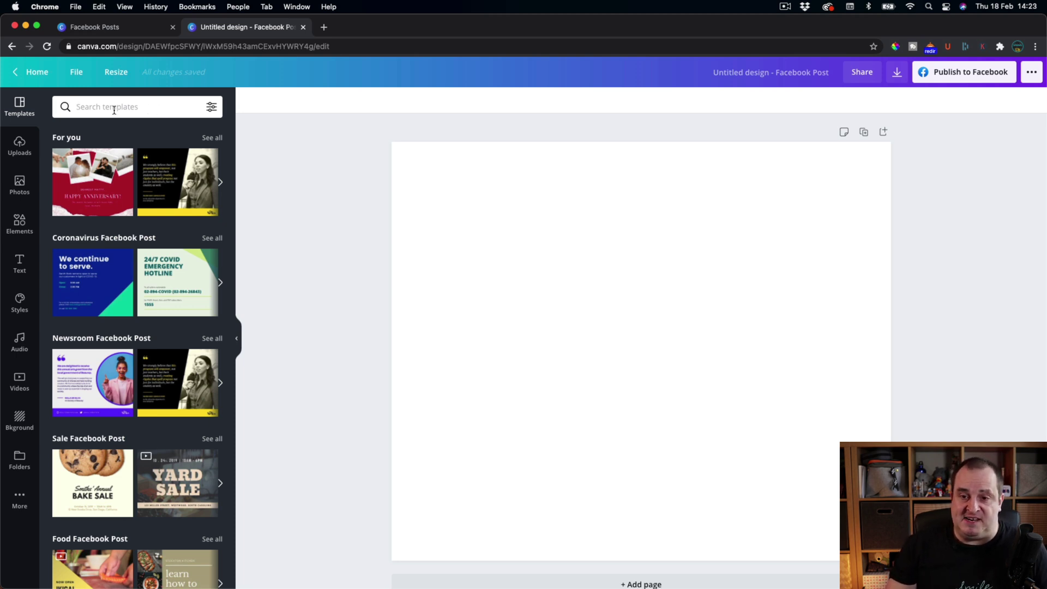
Search the editor's templates for "mothers day" and browse the matching designs
type("mothers day")
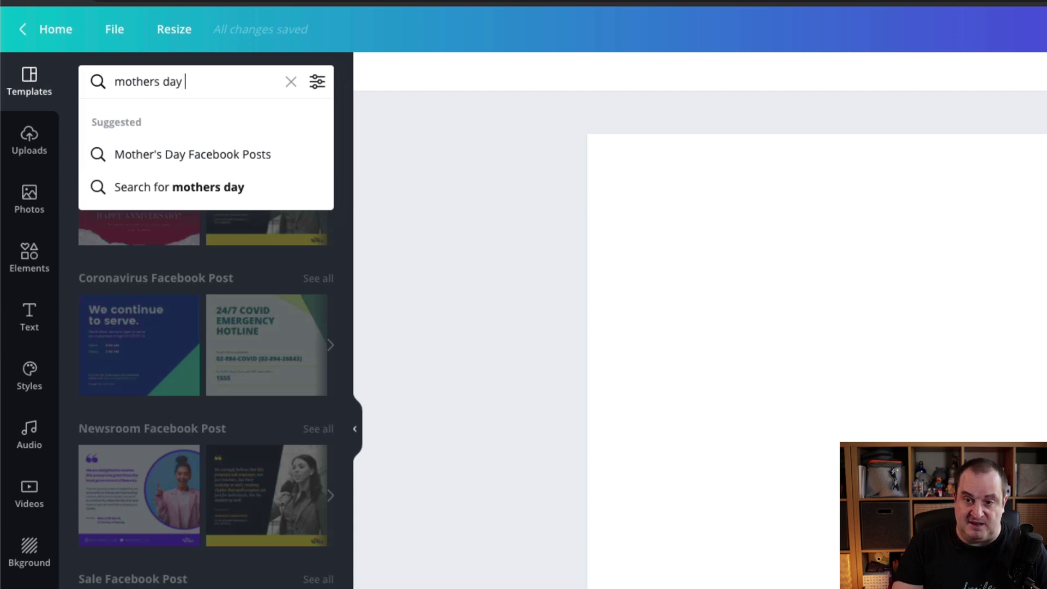
key("Return")
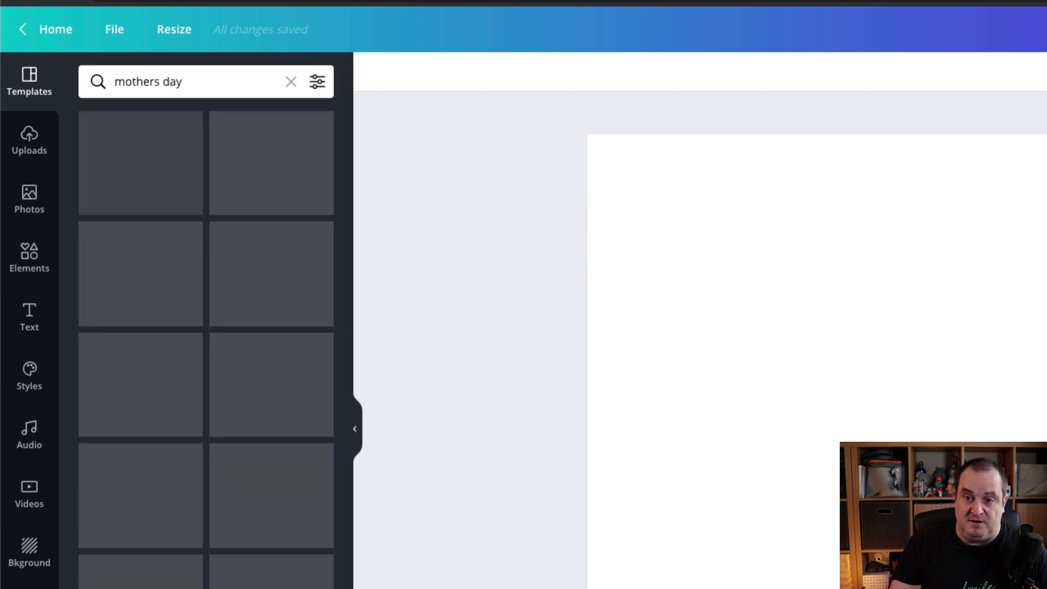
scroll(174, 432, "down", 2)
scroll(174, 432, "up", 2)
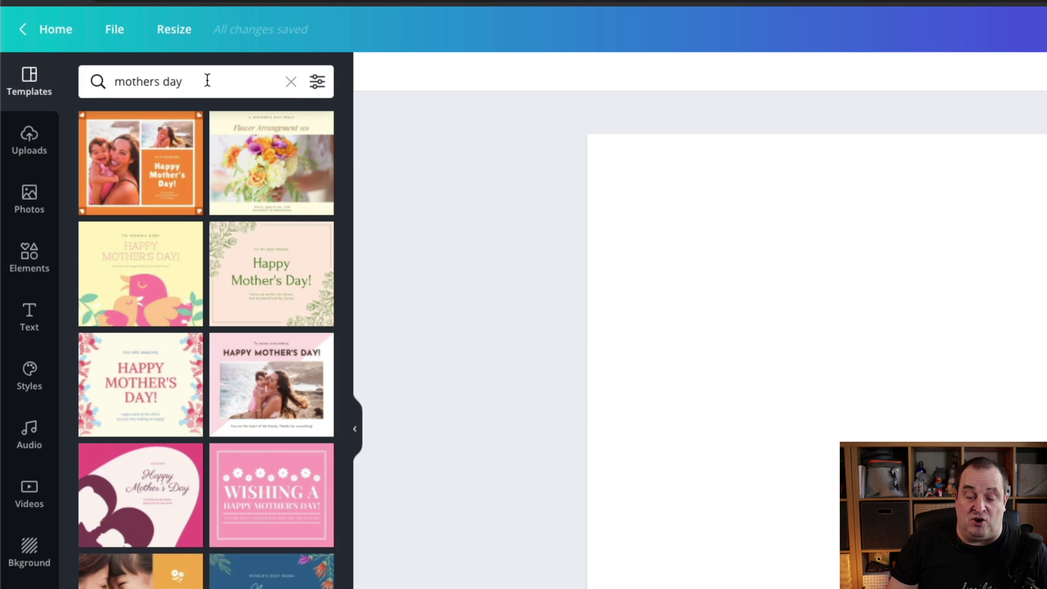
Filter the editor's "mothers day" template results by the colour red
left_click(317, 83)
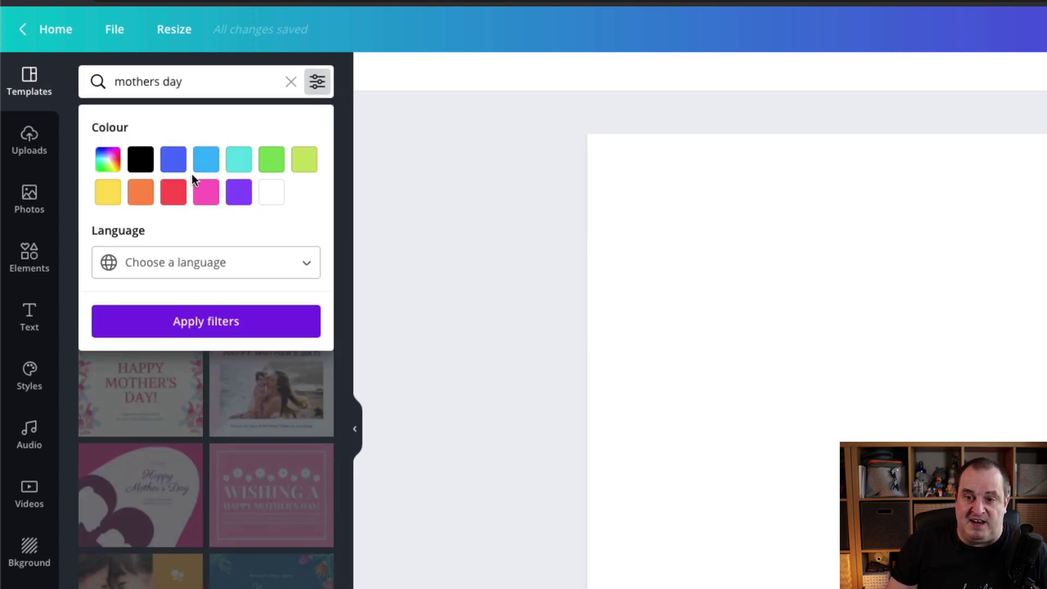
left_click(181, 191)
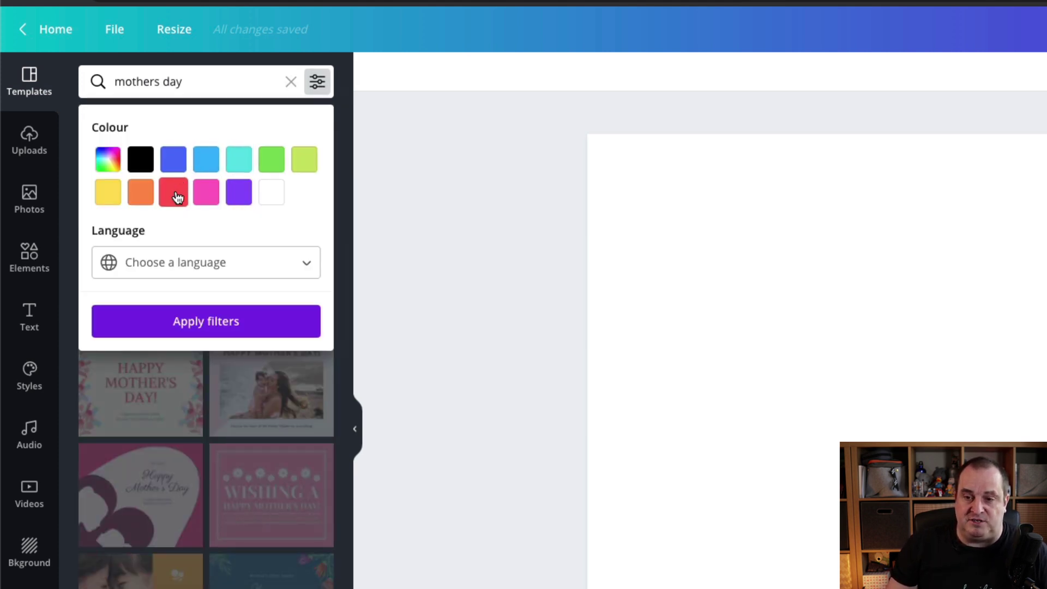
left_click(199, 200)
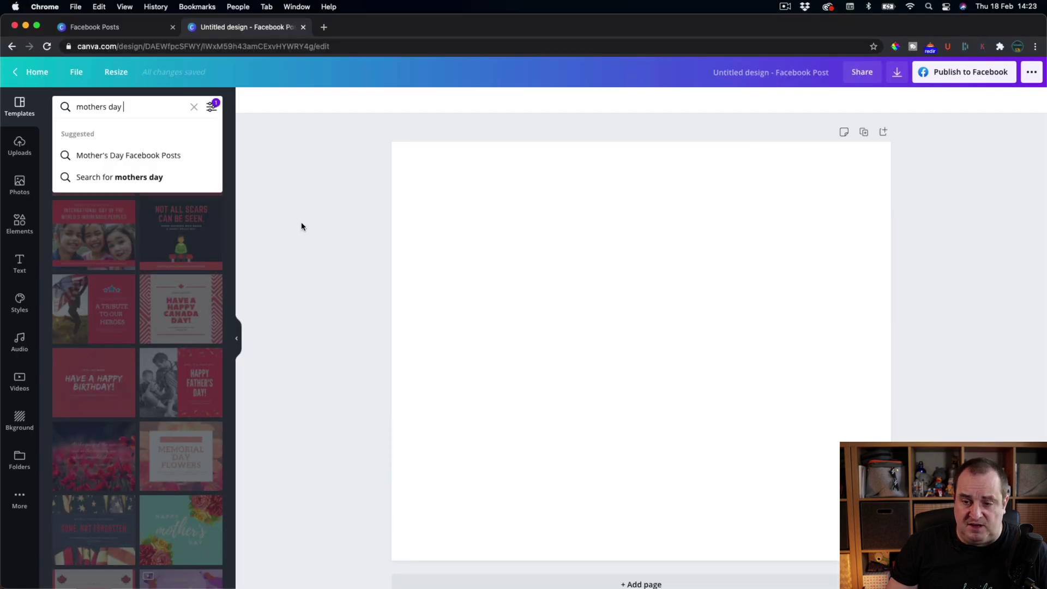
left_click(452, 262)
scroll(118, 427, "down", 3)
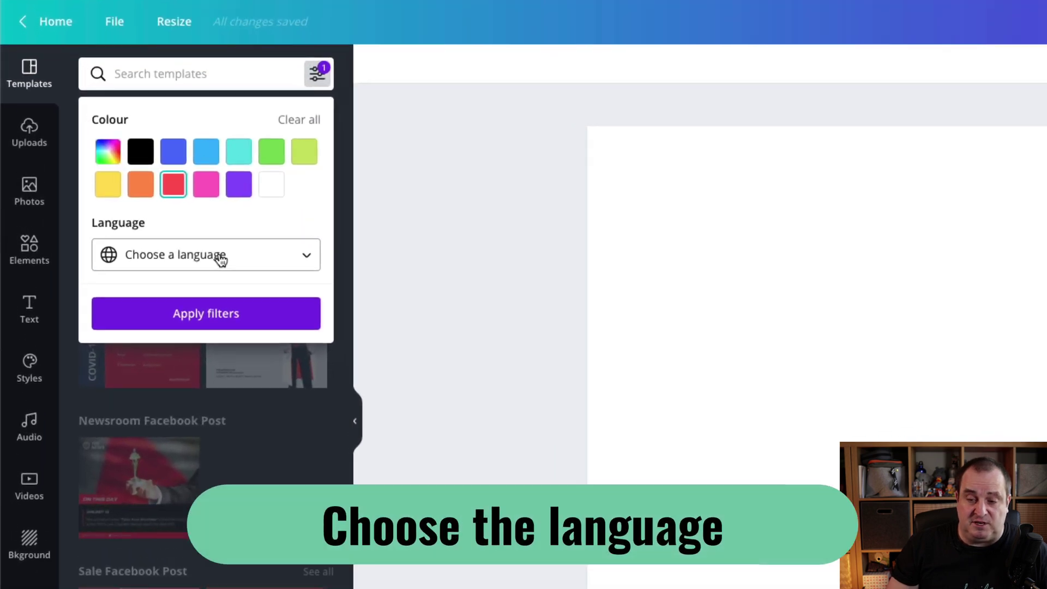
Set the template language filter to Italiano (Italia), apply it with the red colour filter, and browse the templates
left_click(153, 240)
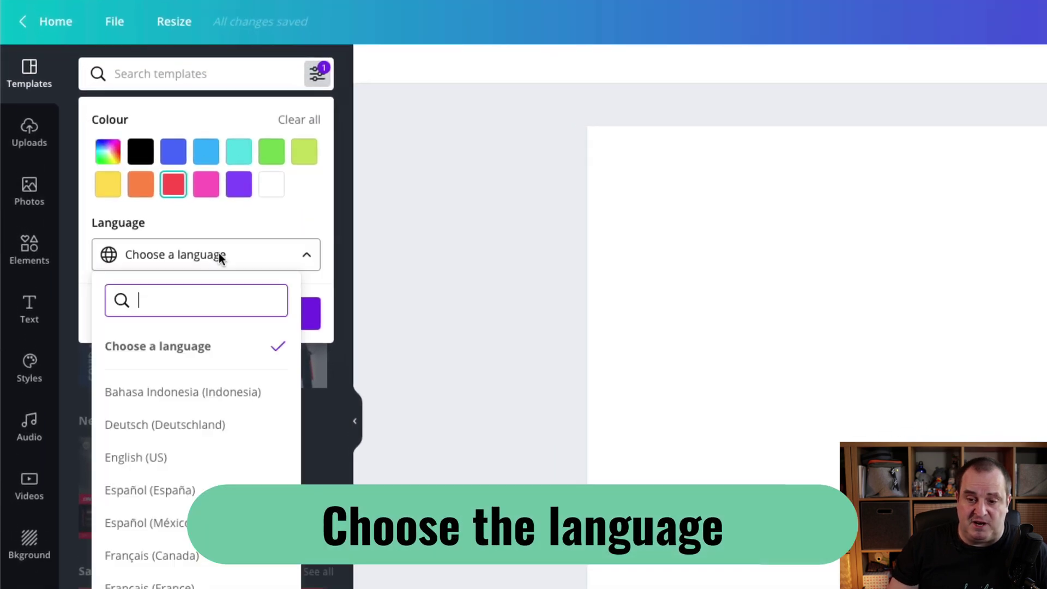
scroll(201, 497, "down", 3)
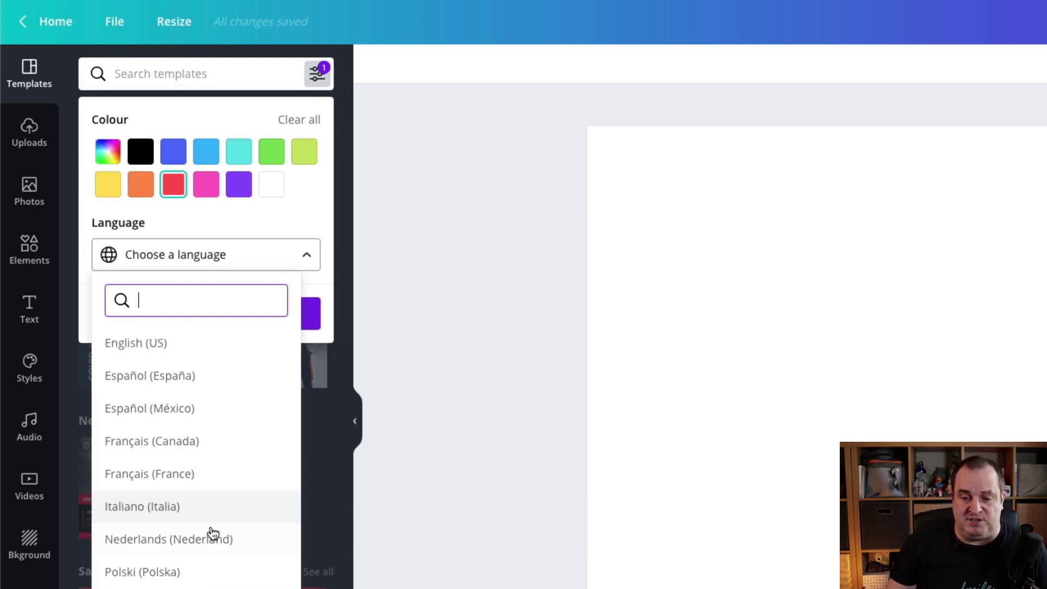
left_click(186, 507)
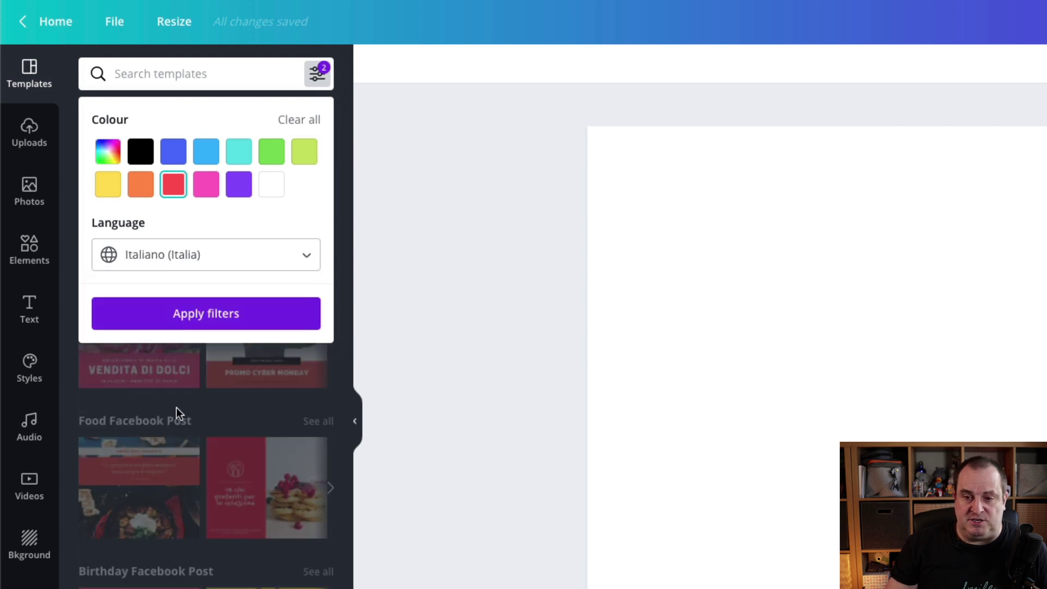
left_click(203, 315)
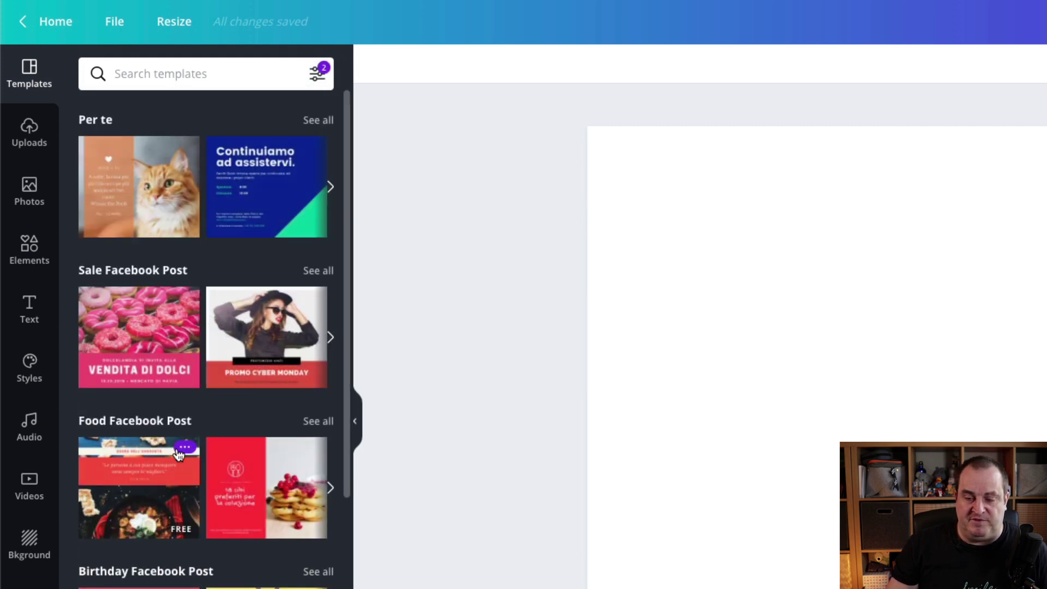
scroll(175, 447, "down", 2)
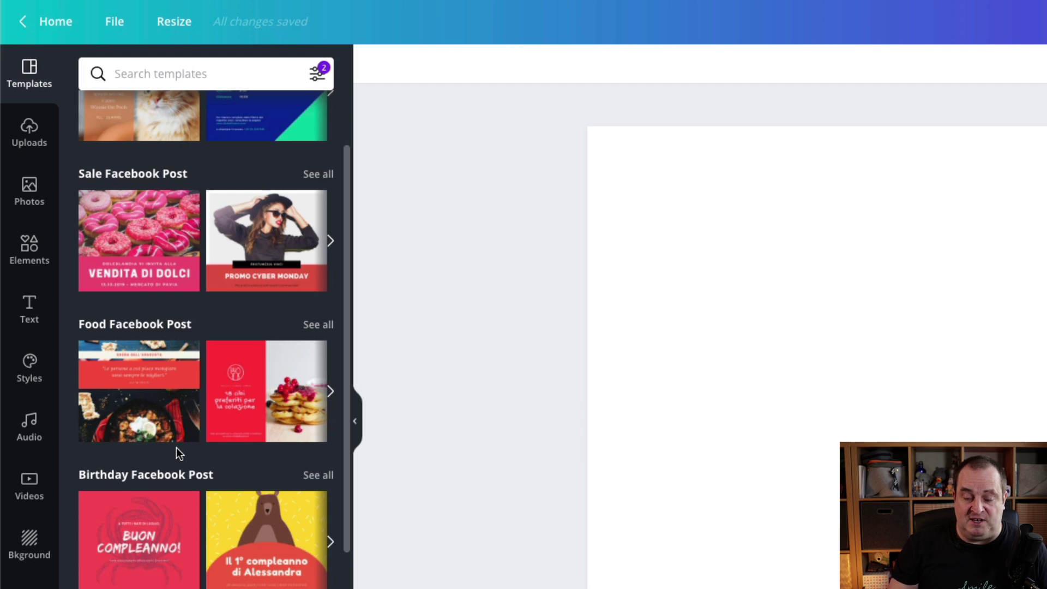
scroll(176, 447, "down", 8)
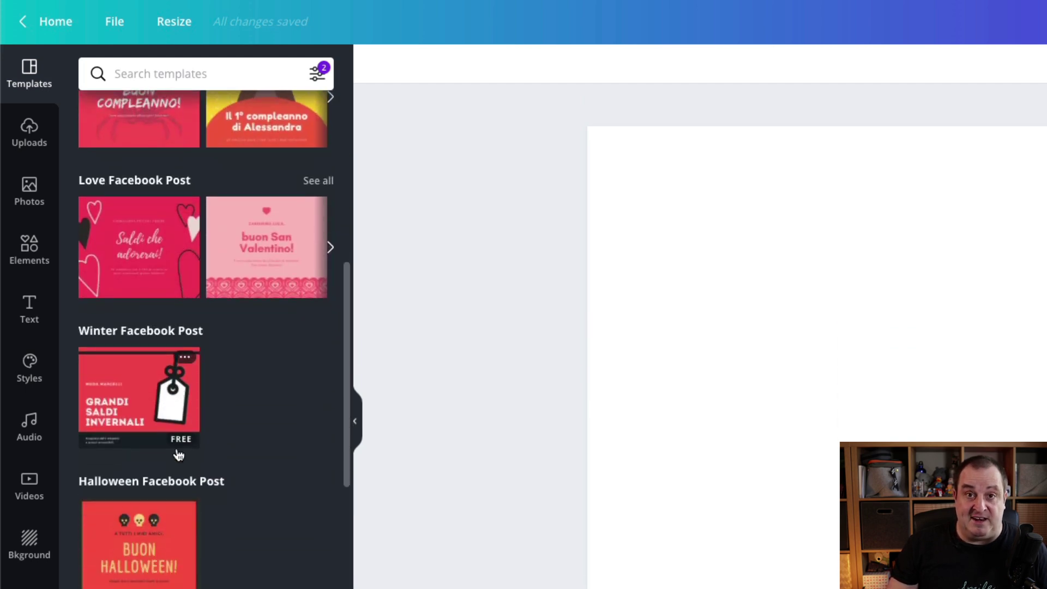
scroll(179, 454, "up", 10)
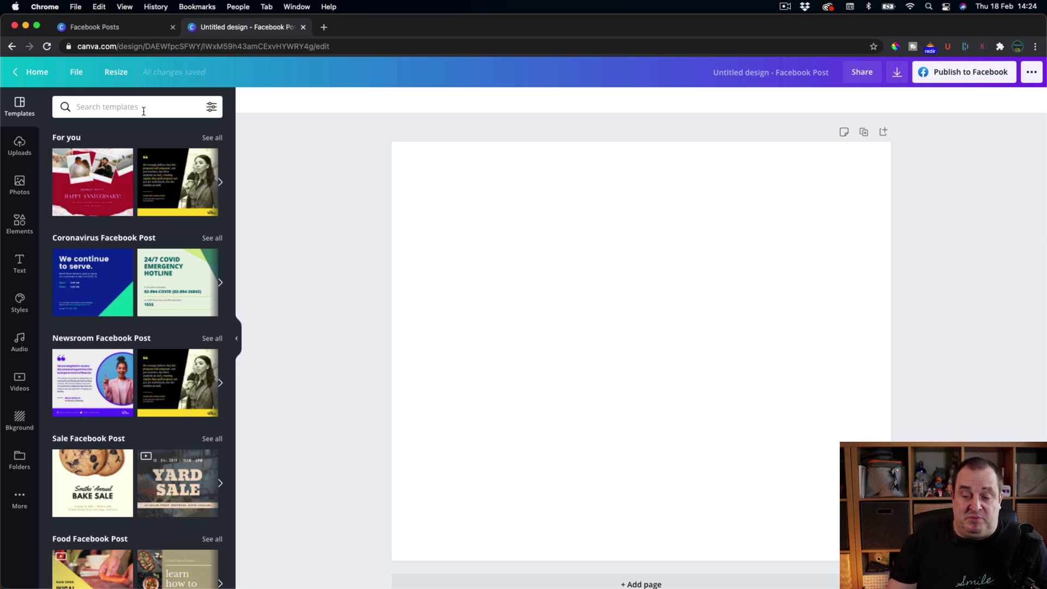
Search the photo library with the recent search "shadow + People"
left_click(19, 183)
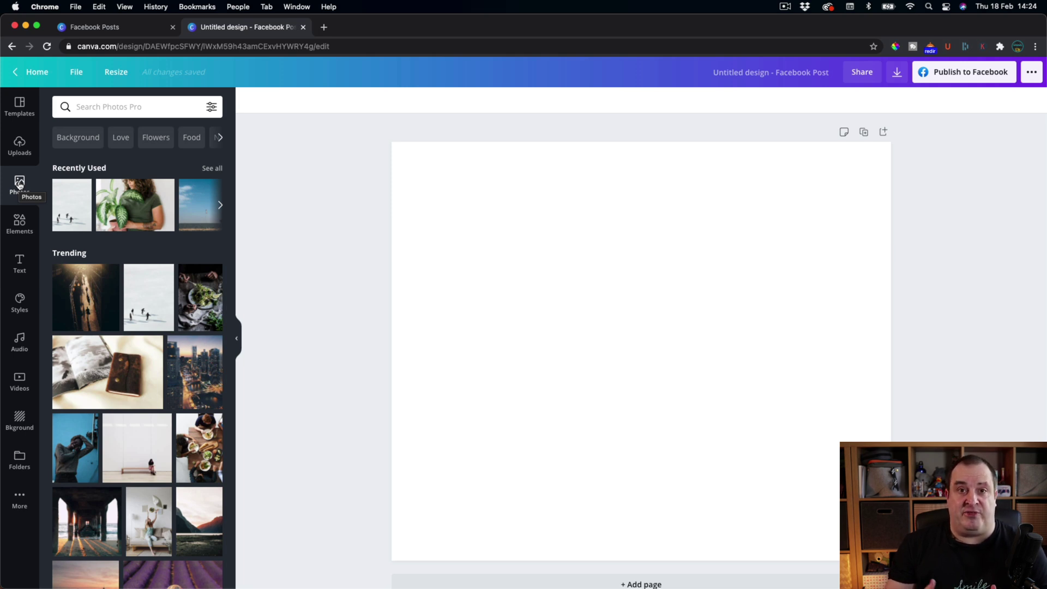
left_click(117, 107)
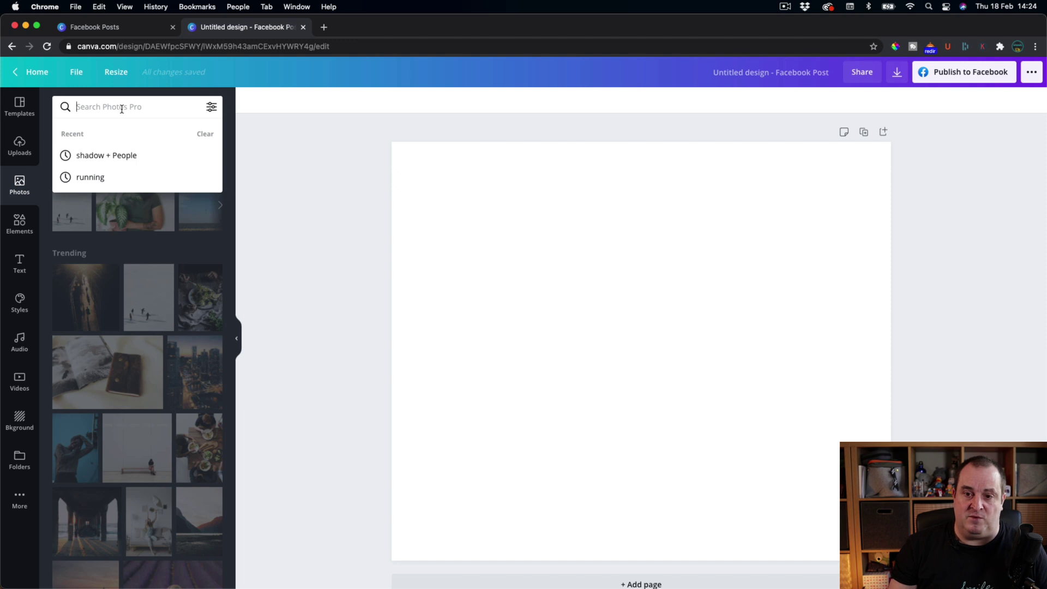
left_click(312, 199)
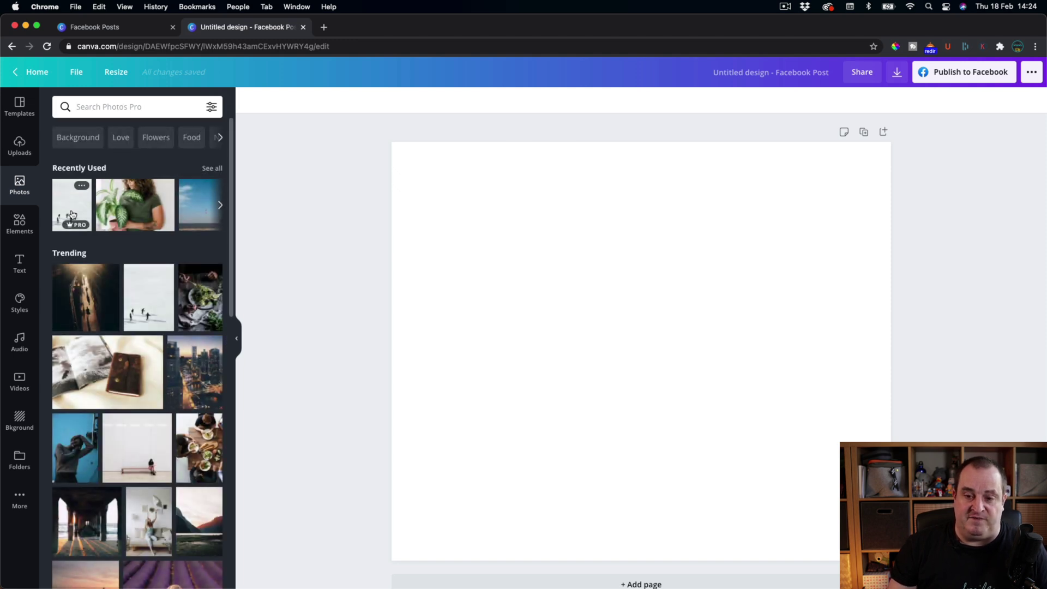
left_click(152, 106)
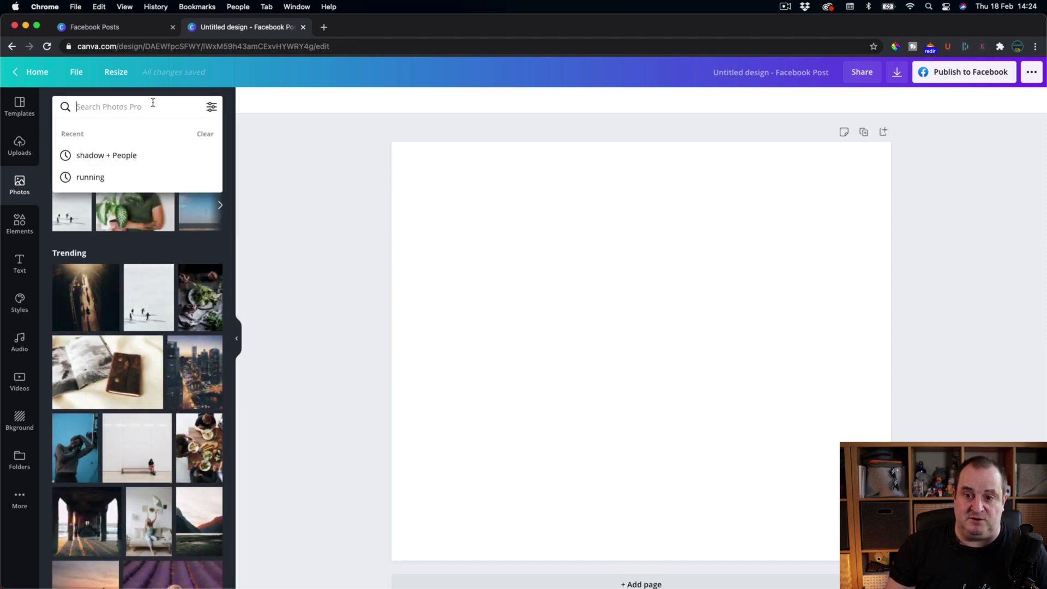
left_click(115, 156)
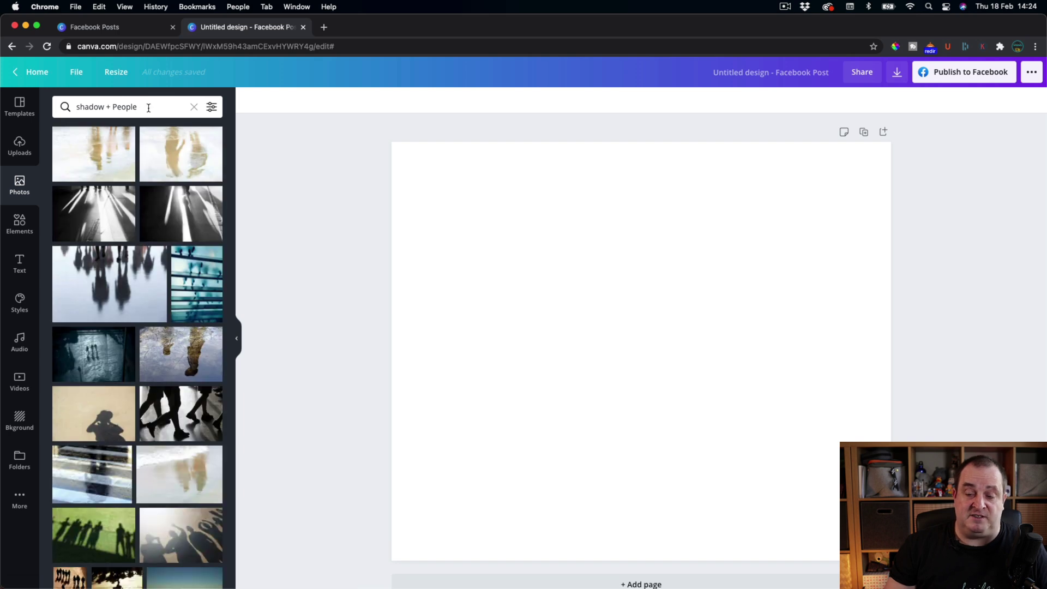
Shorten the photo search term to "shado" and run the search again
left_click(165, 107)
double_click(129, 107)
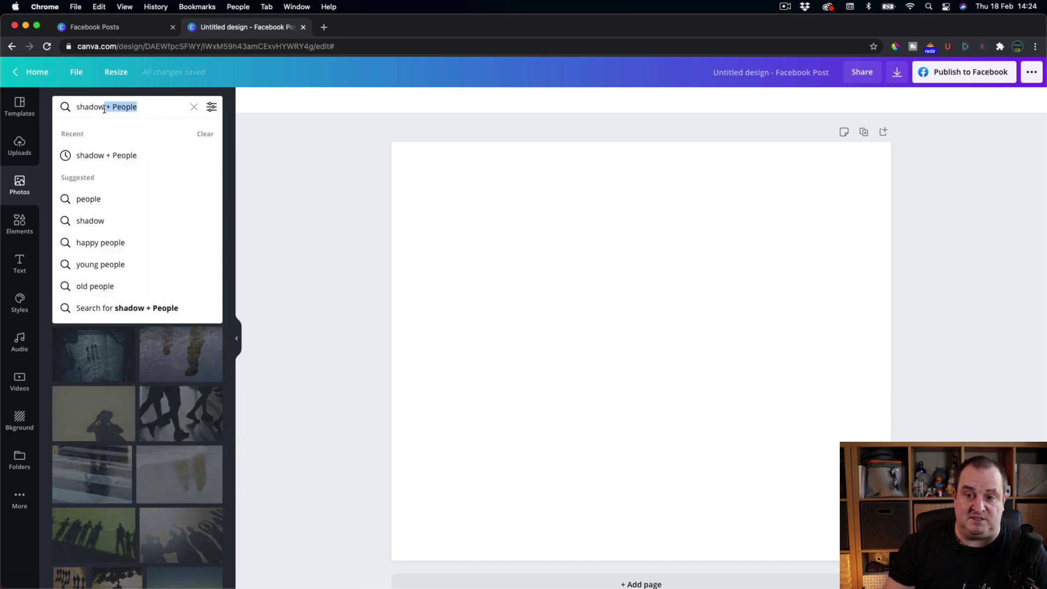
key("BackSpace")
key("BackSpace")
key("Return")
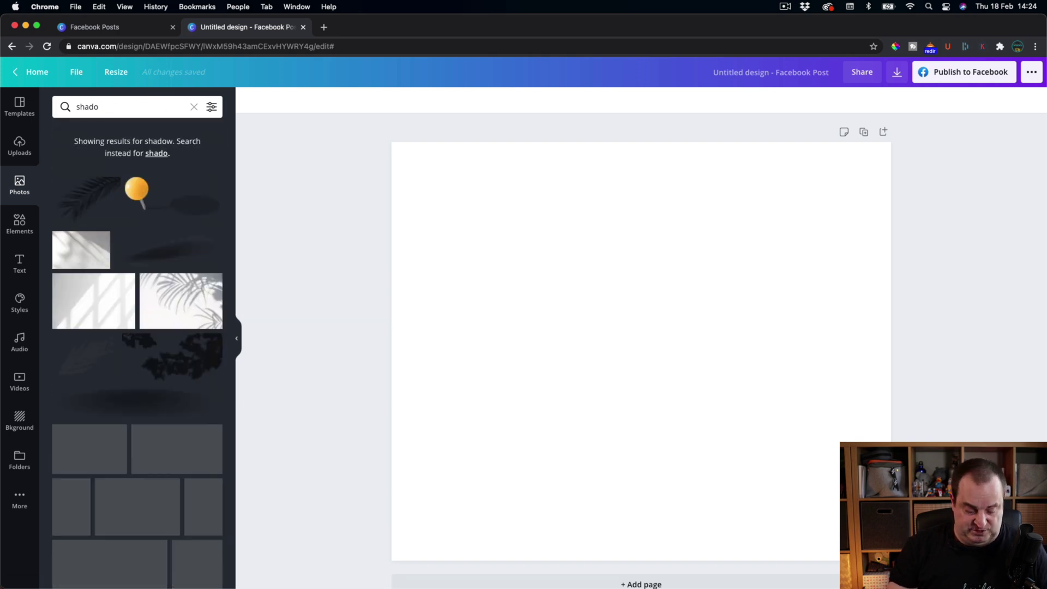
Search the photo library for "shadow", and try the dark leafy shadow photo on the page before removing it
left_click(115, 106)
type("w")
key("Return")
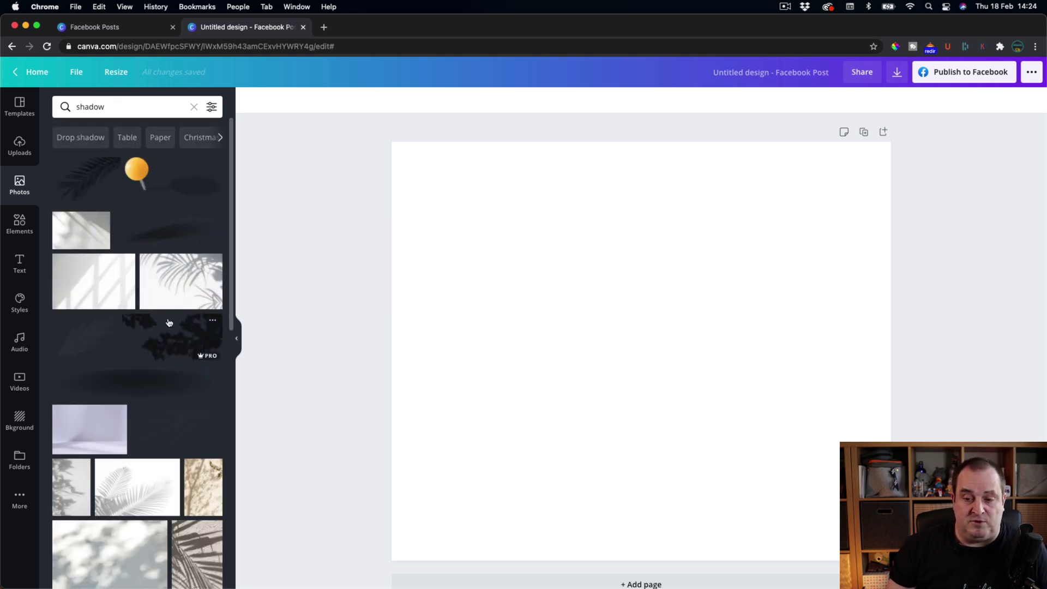
left_click(158, 344)
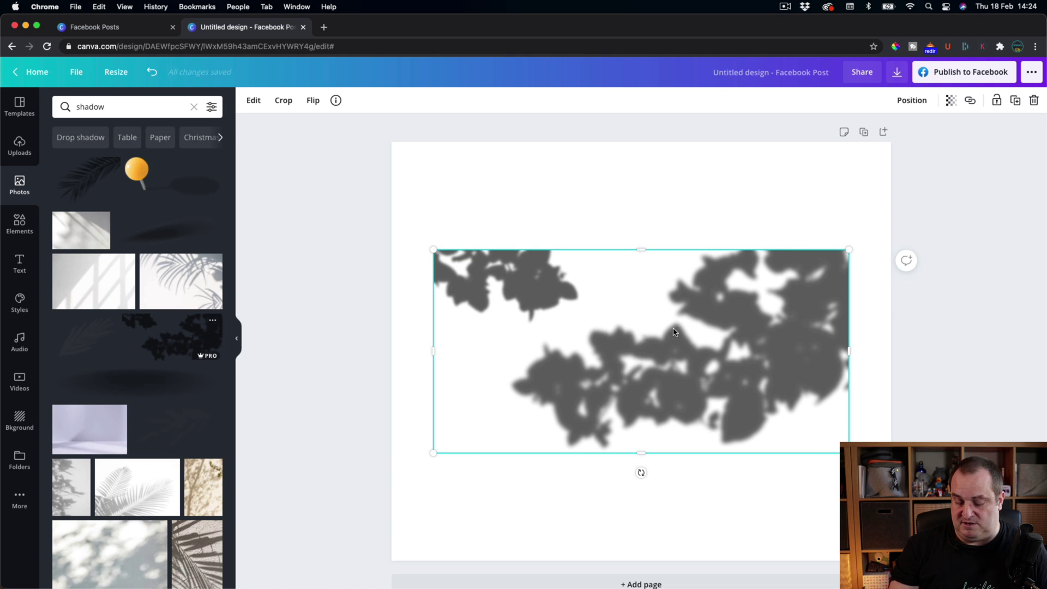
key("BackSpace")
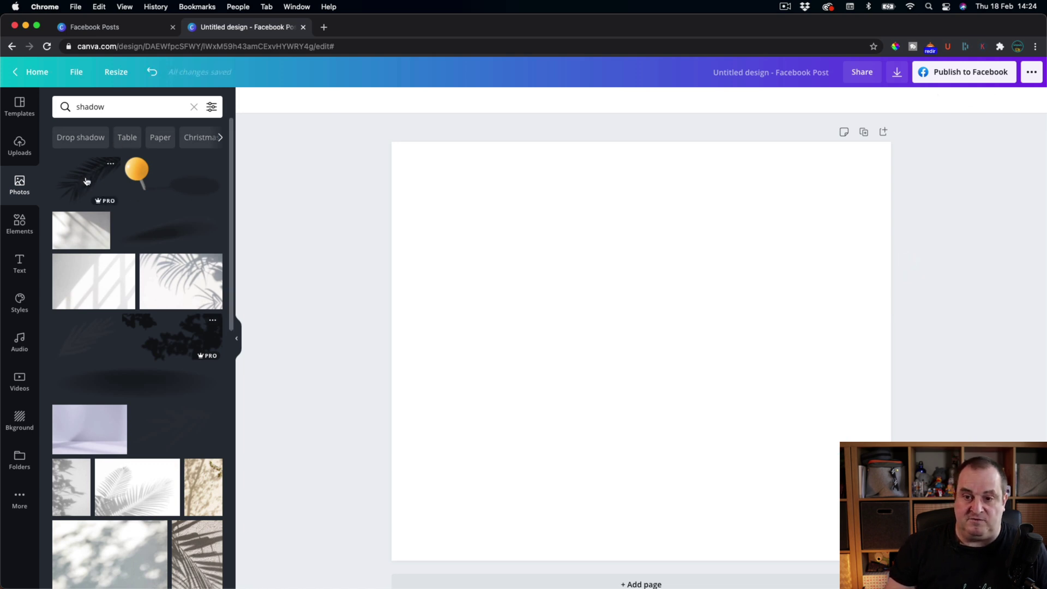
Search the photo library for "shadow + Cutout"
left_click(126, 109)
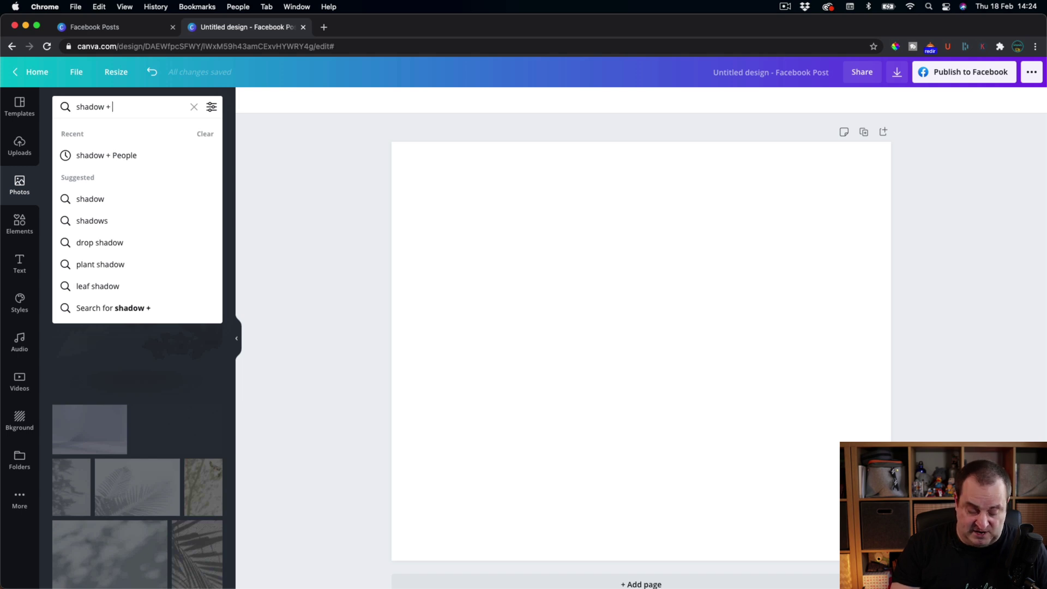
type("+ Cute")
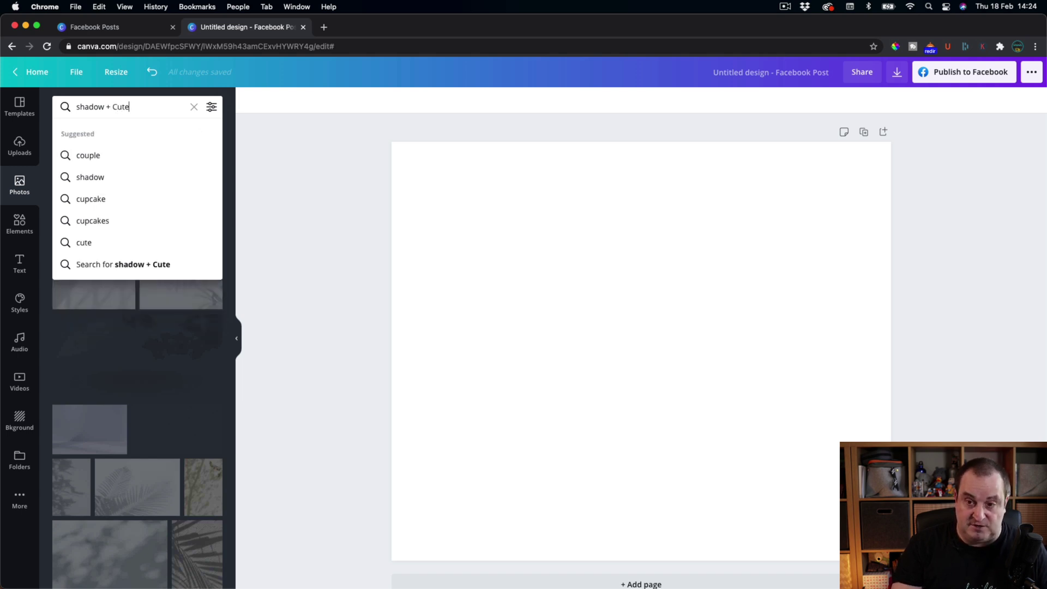
key("BackSpace")
key("BackSpace")
type("tout")
key("Return")
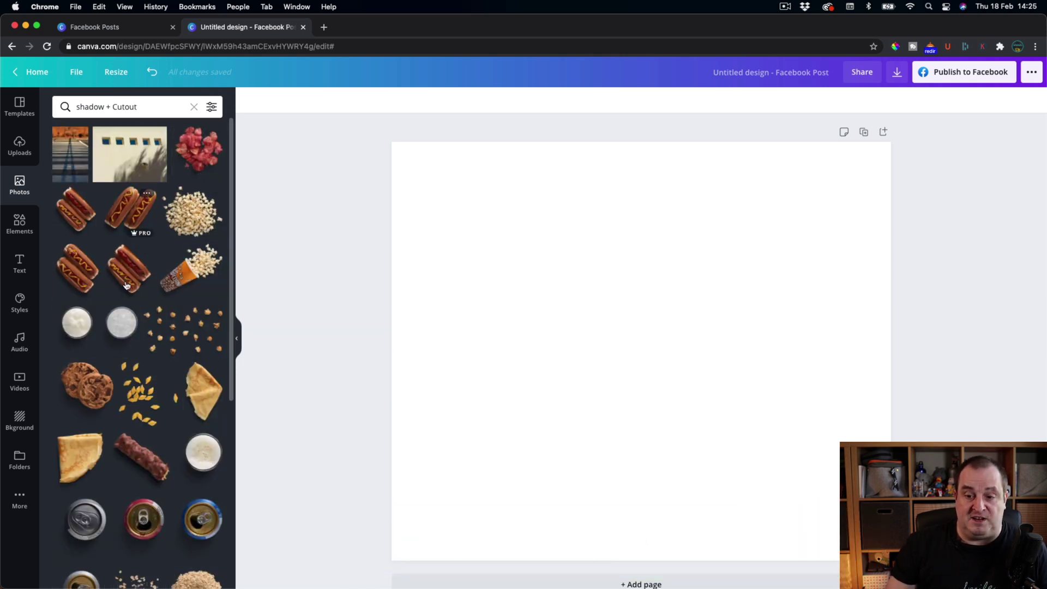
Review the colour, orientation and availability filters for the cutout photo results, and clear the search
scroll(139, 436, "down", 3)
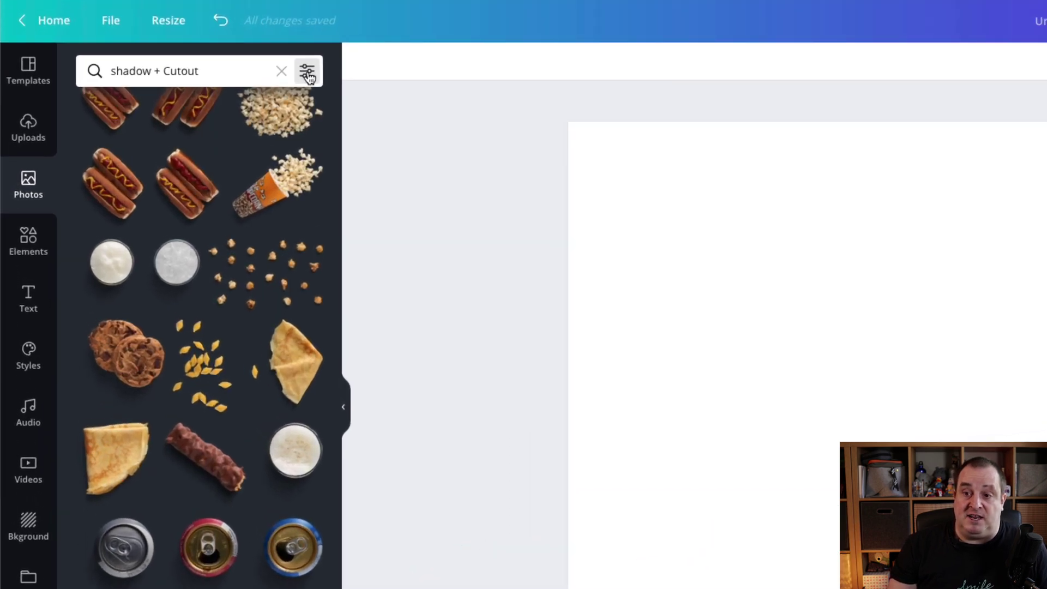
left_click(307, 75)
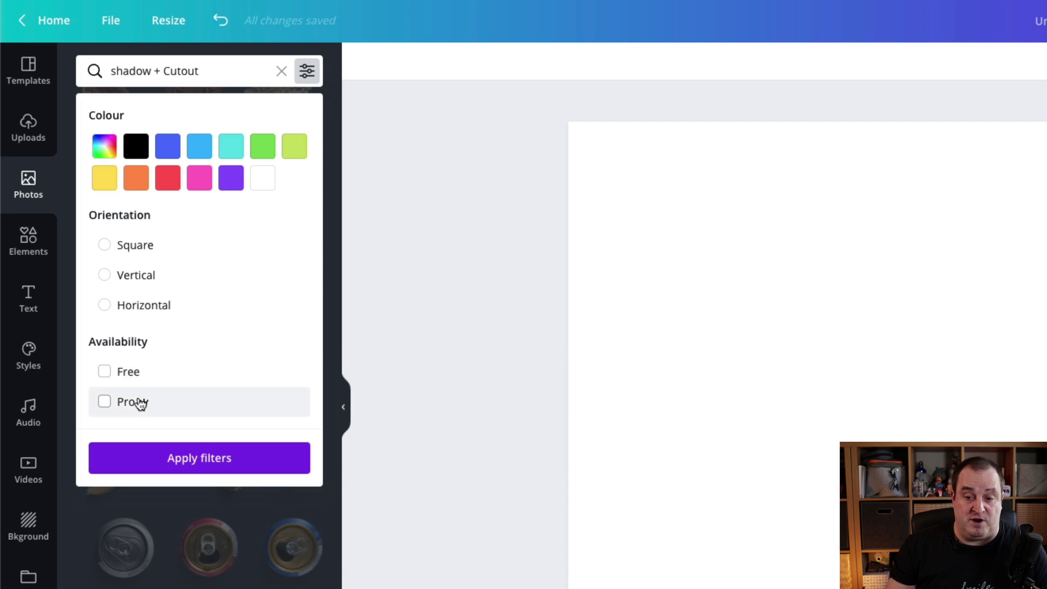
left_click(281, 71)
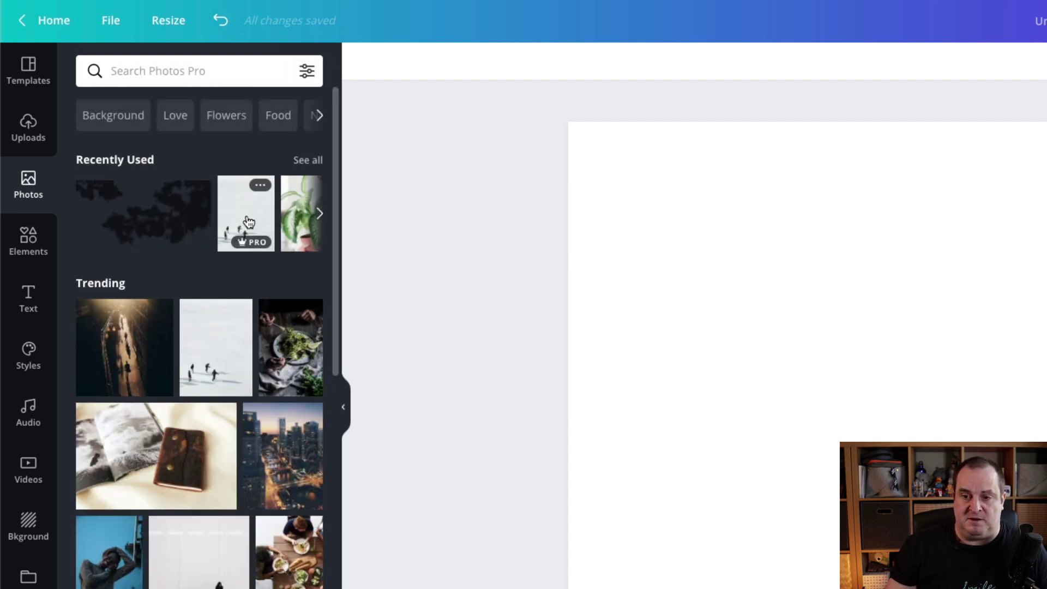
Add the recently used photo of people on snow to the page and open its info details
left_click(248, 221)
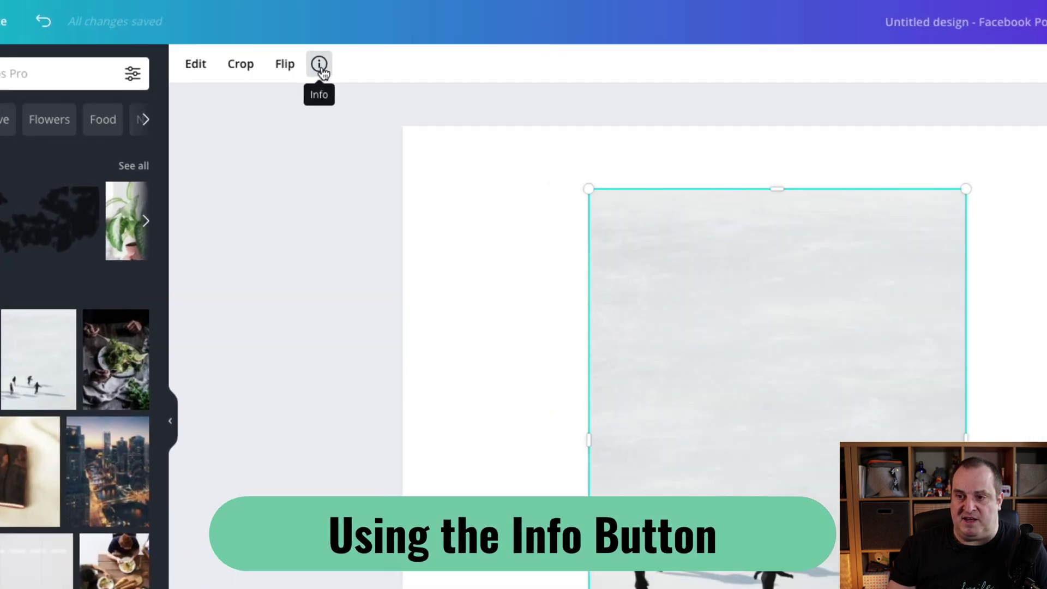
left_click(320, 66)
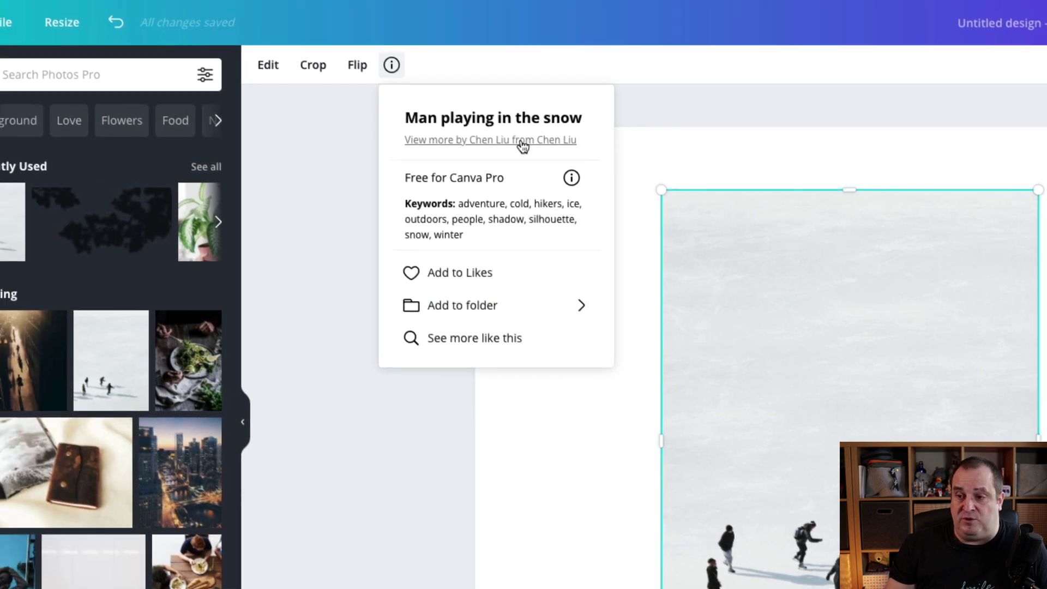
Show more photos by the snow photo's photographer and browse through them
left_click(451, 142)
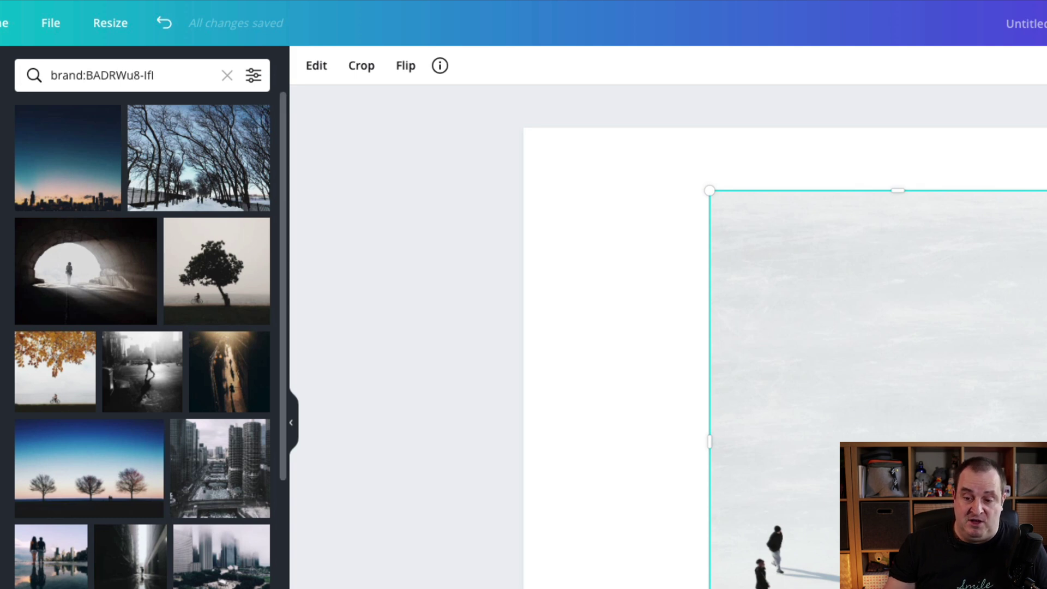
scroll(141, 338, "down", 15)
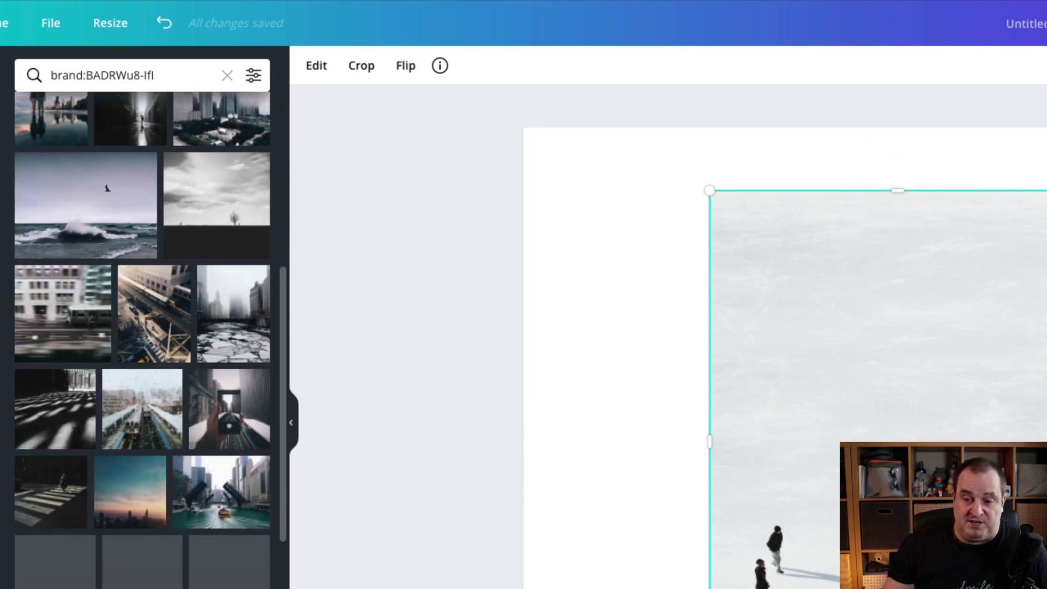
scroll(169, 457, "down", 3)
scroll(169, 463, "down", 1)
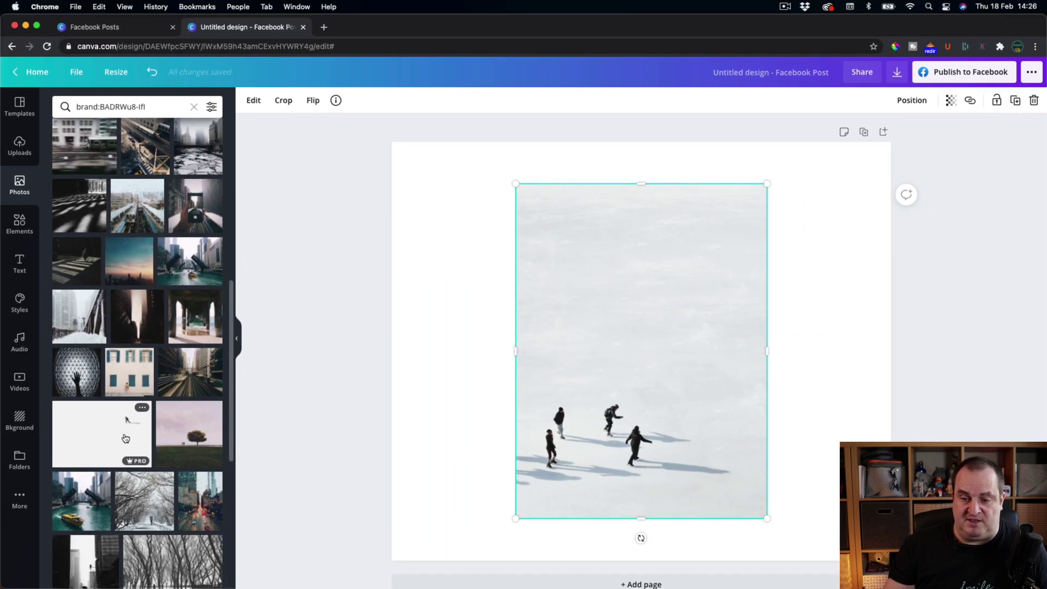
scroll(125, 438, "down", 8)
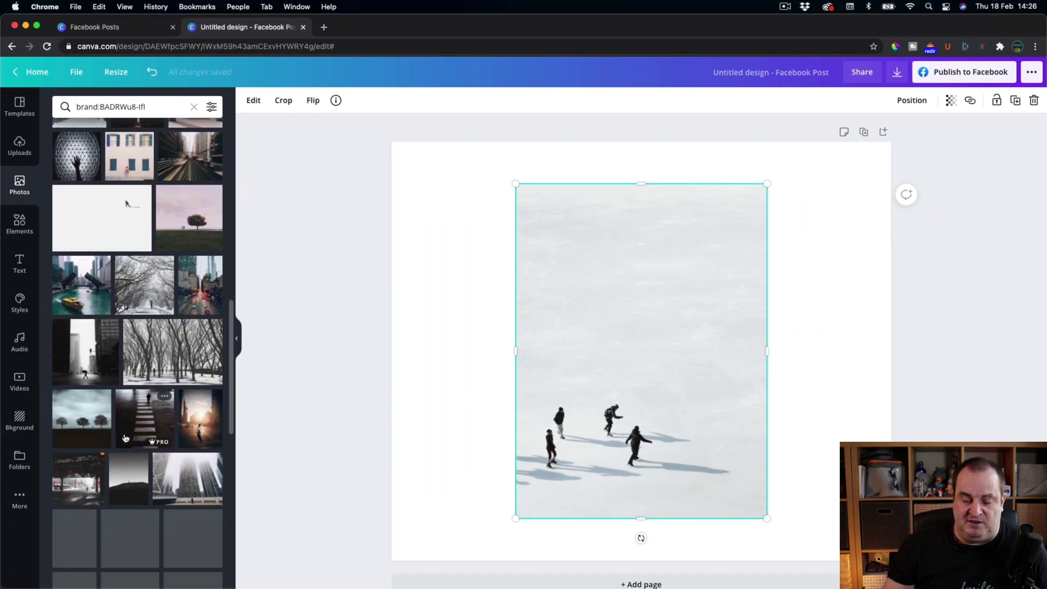
scroll(126, 433, "down", 10)
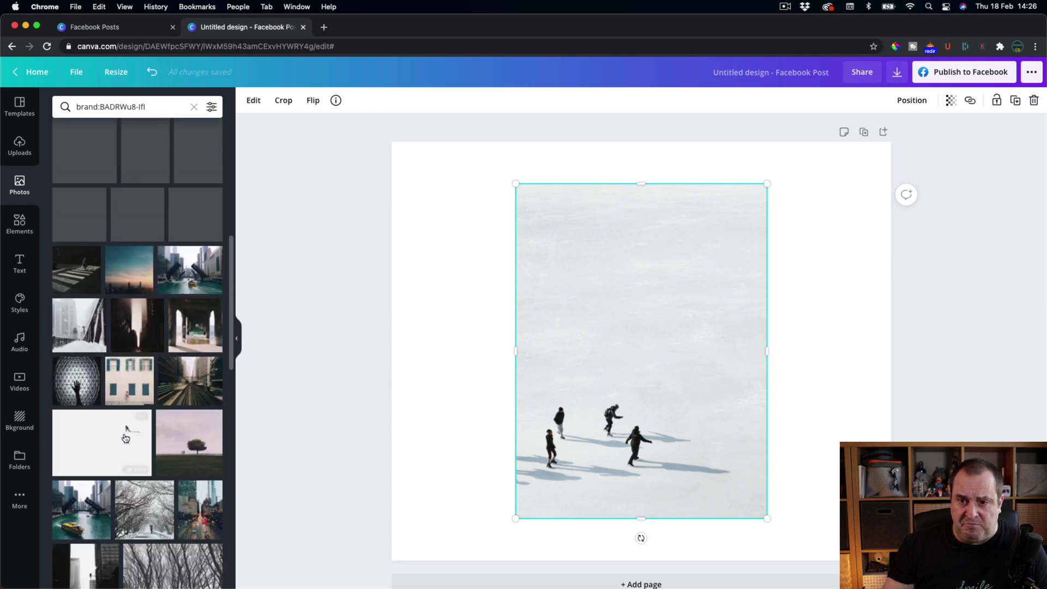
View the licensing information for the snow photo and close it
left_click(336, 100)
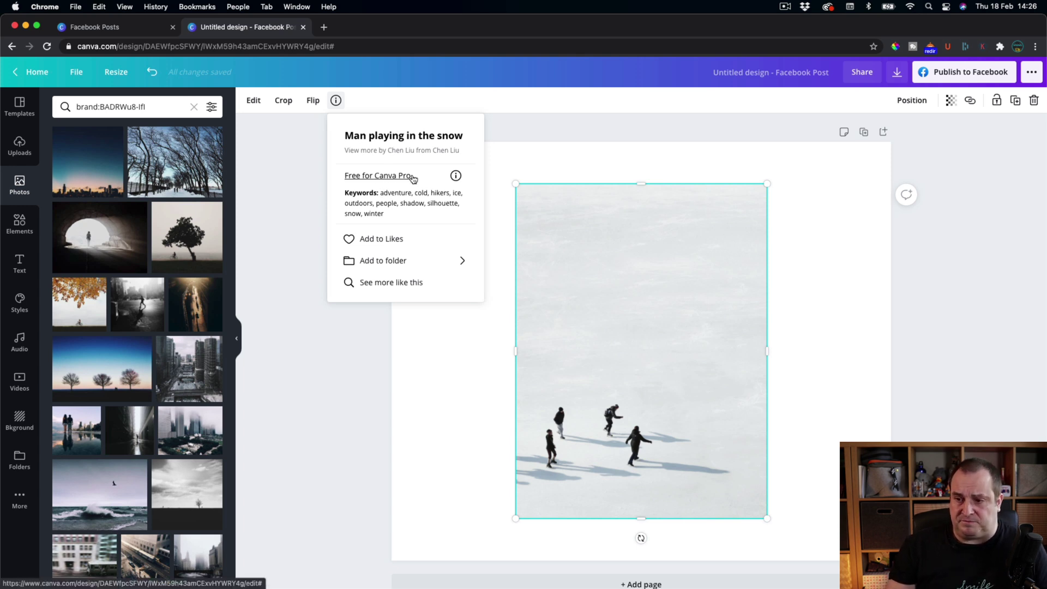
left_click(455, 175)
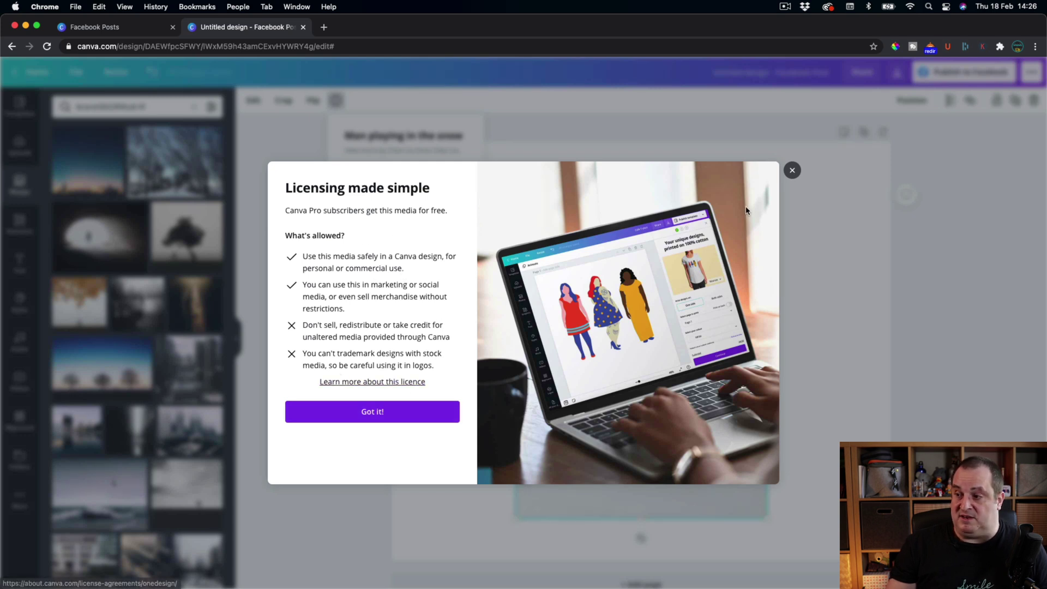
left_click(792, 171)
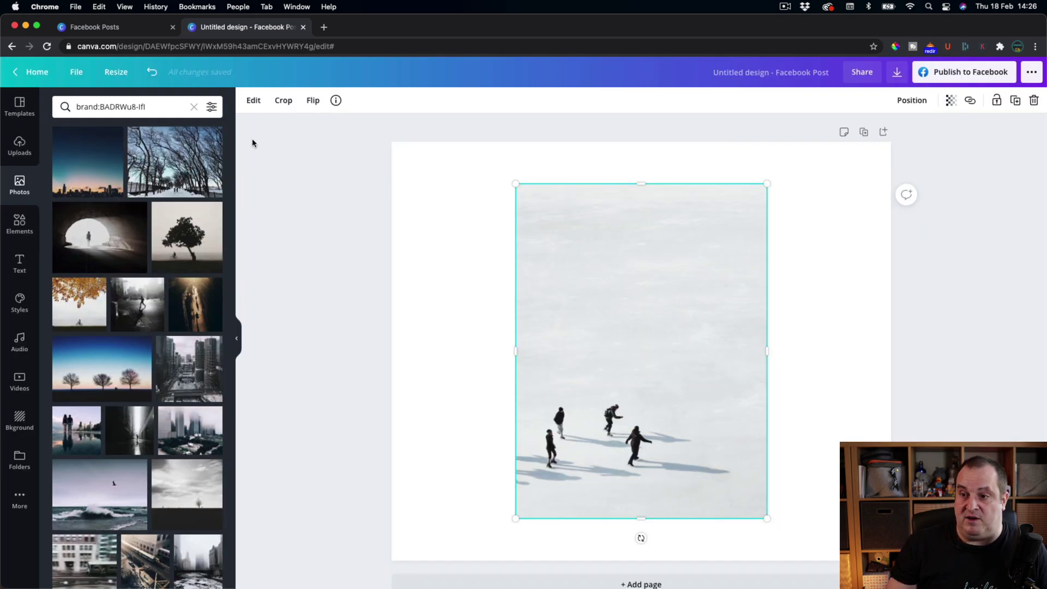
Search photos by the snow photo's "shadow" keyword and extend the search to "shadow+people"
left_click(335, 101)
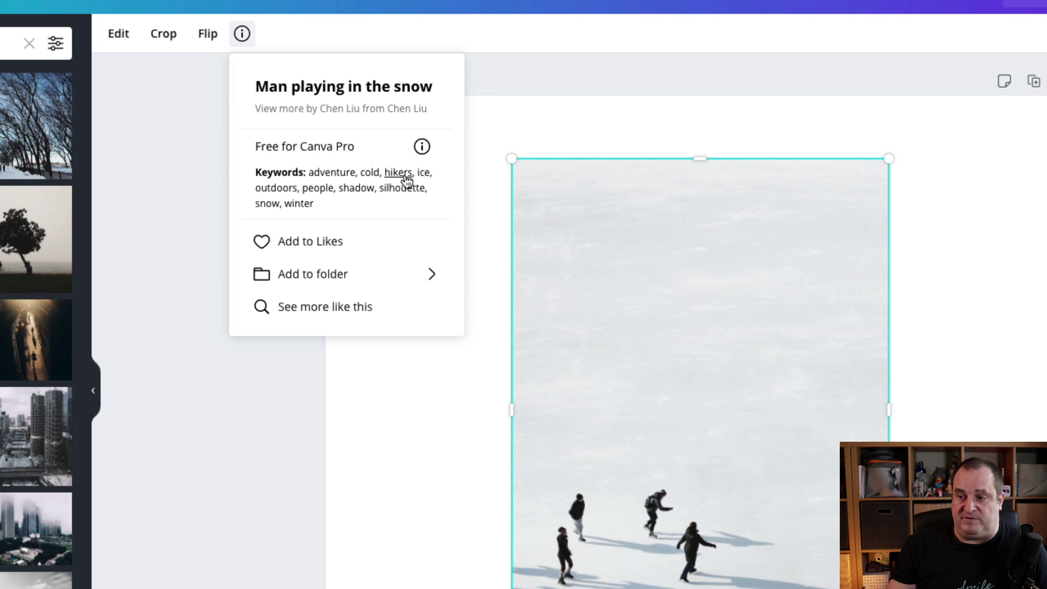
left_click(357, 188)
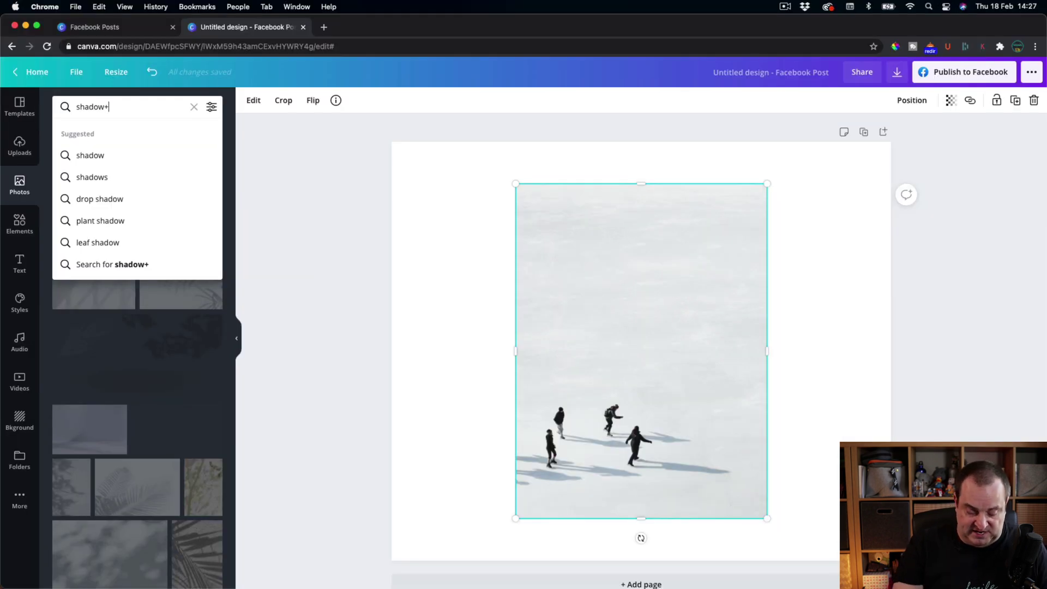
type("people")
key("Return")
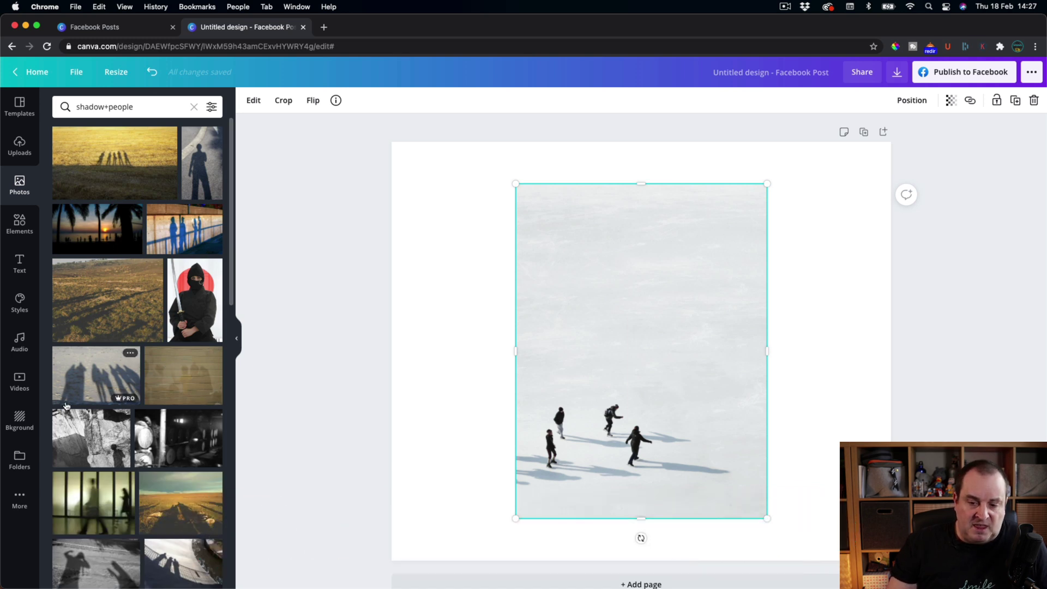
Browse the "shadow+people" photos and reopen the snow photo's info details
scroll(66, 405, "down", 10)
scroll(66, 399, "down", 3)
scroll(124, 311, "down", 2)
scroll(123, 311, "down", 1)
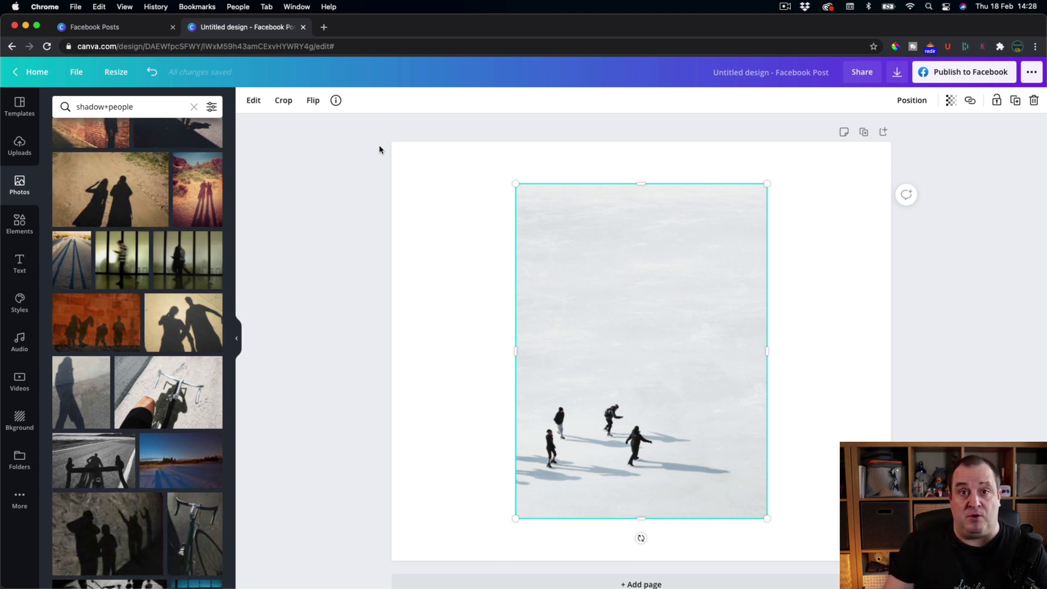
left_click(336, 102)
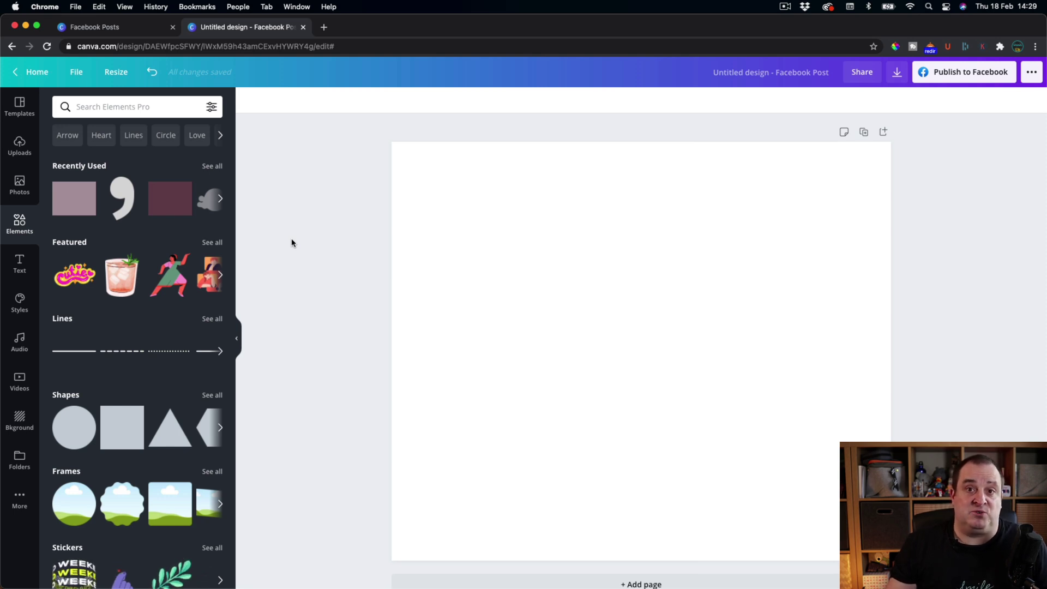
Search the elements for "arrow" and place the white wavy brushstroke arrow slightly above the page's centre
left_click(100, 111)
type("arrow")
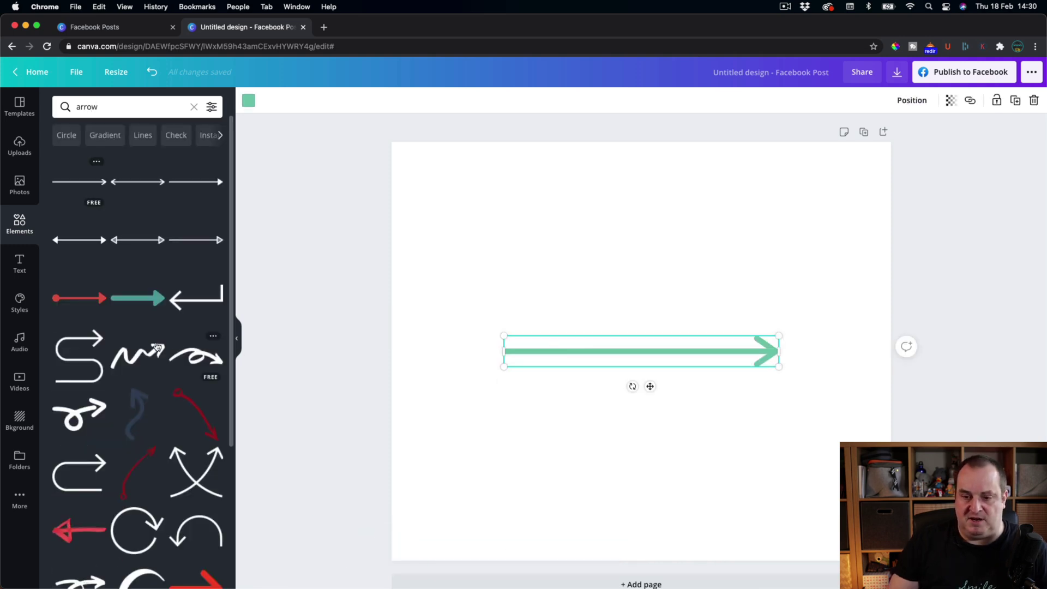
left_click(138, 354)
mouse_move(632, 380)
left_mouse_down()
mouse_move(612, 400)
mouse_move(598, 281)
left_mouse_up()
Set the page background colour to pale yellow
left_click(420, 214)
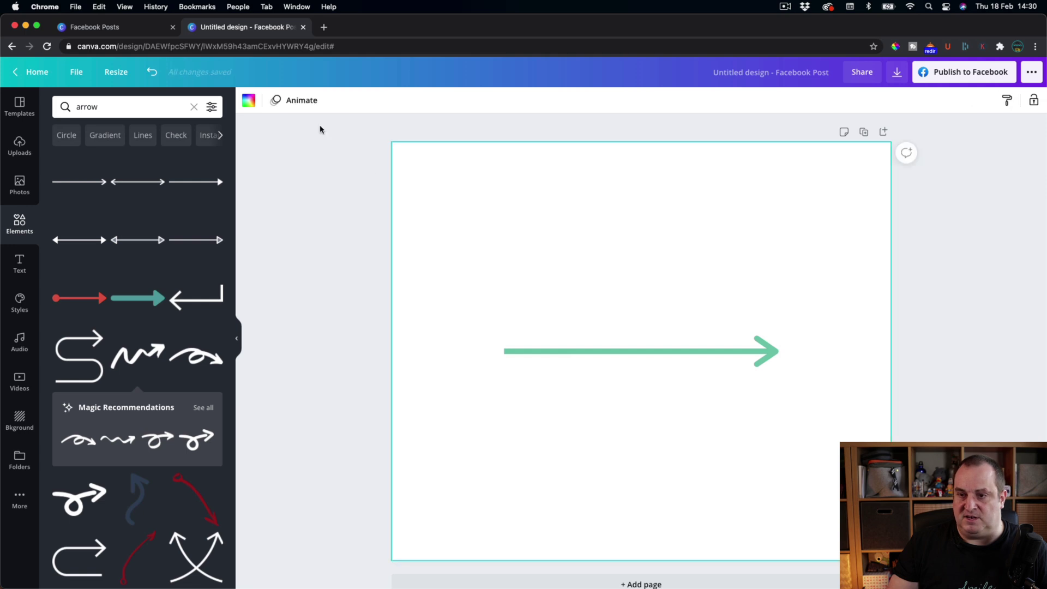
left_click(248, 99)
left_click(121, 265)
View the info details and keywords of the white brushstroke arrow
left_click(600, 311)
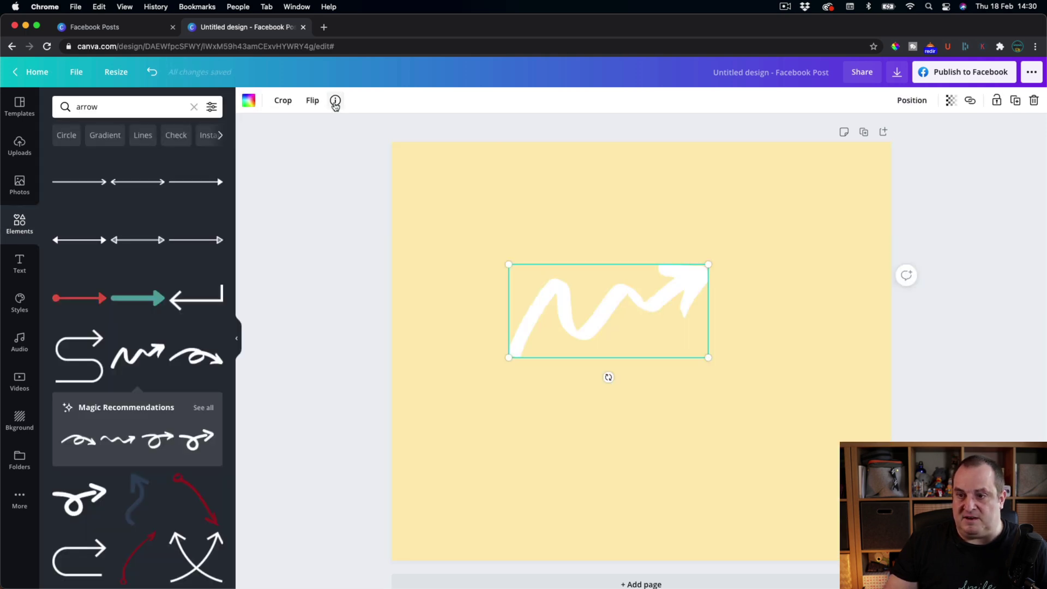
left_click(335, 100)
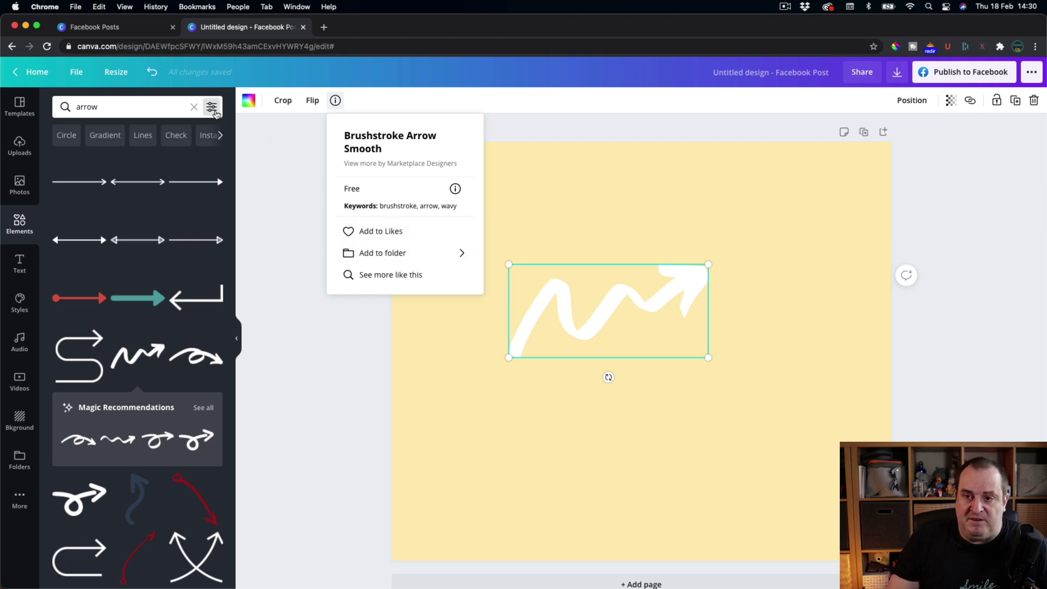
Filter the arrow elements to Animated and browse the animated arrows
left_click(137, 105)
left_click(212, 106)
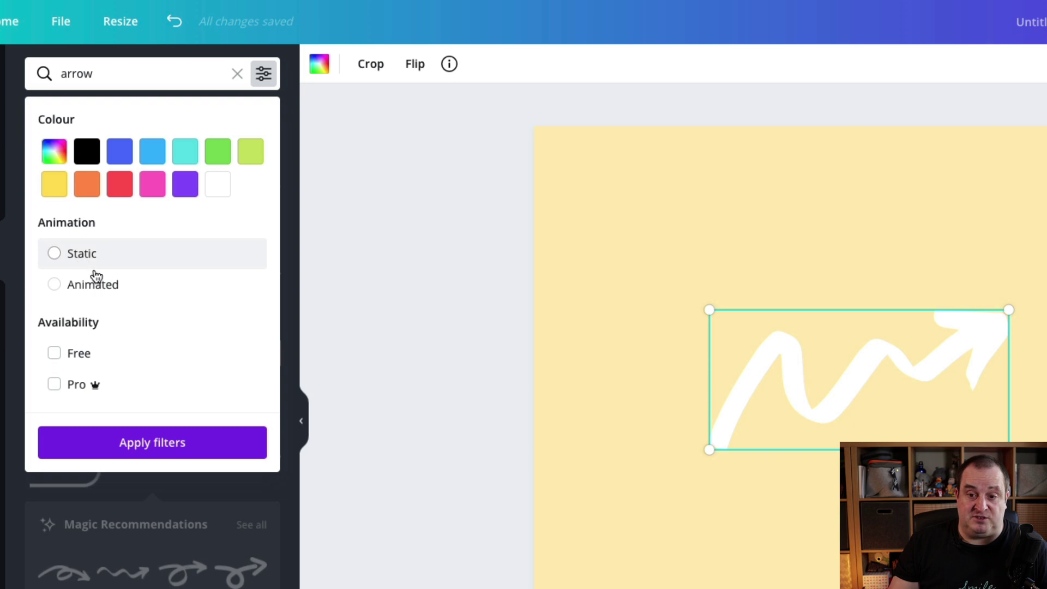
left_click(121, 292)
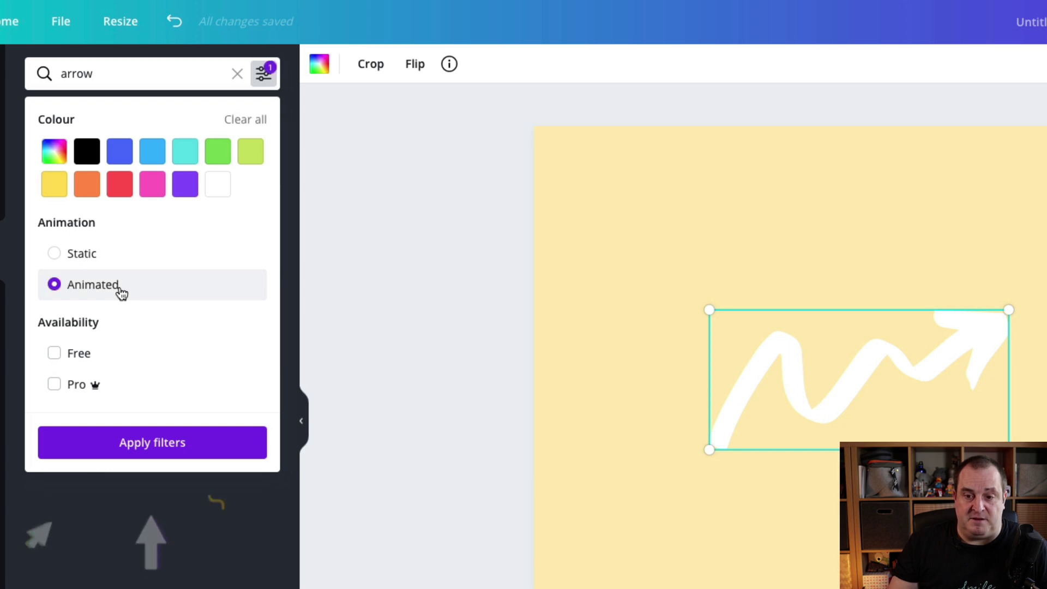
left_click(154, 444)
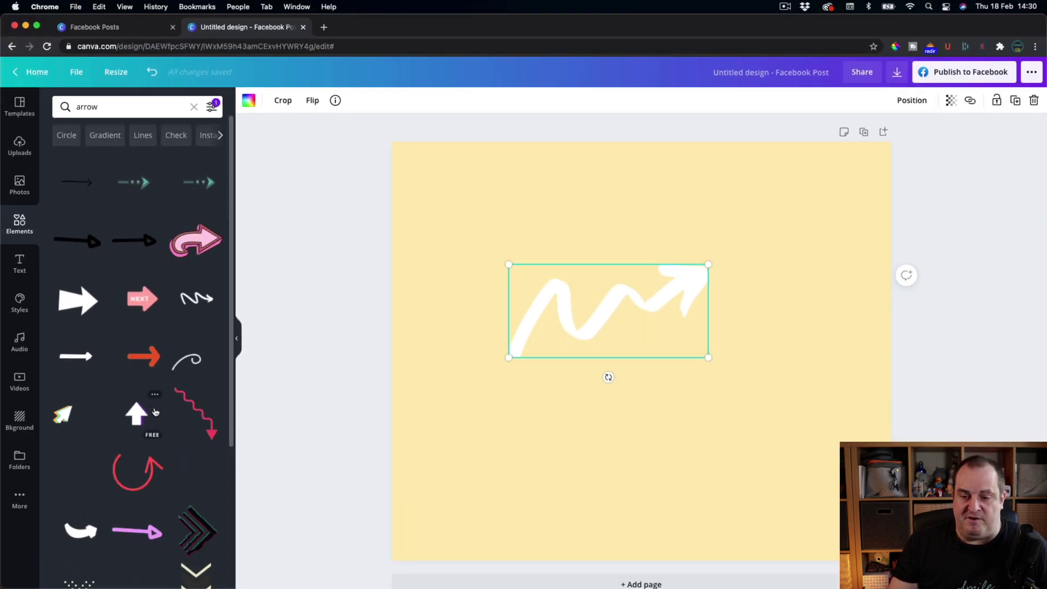
scroll(155, 412, "down", 10)
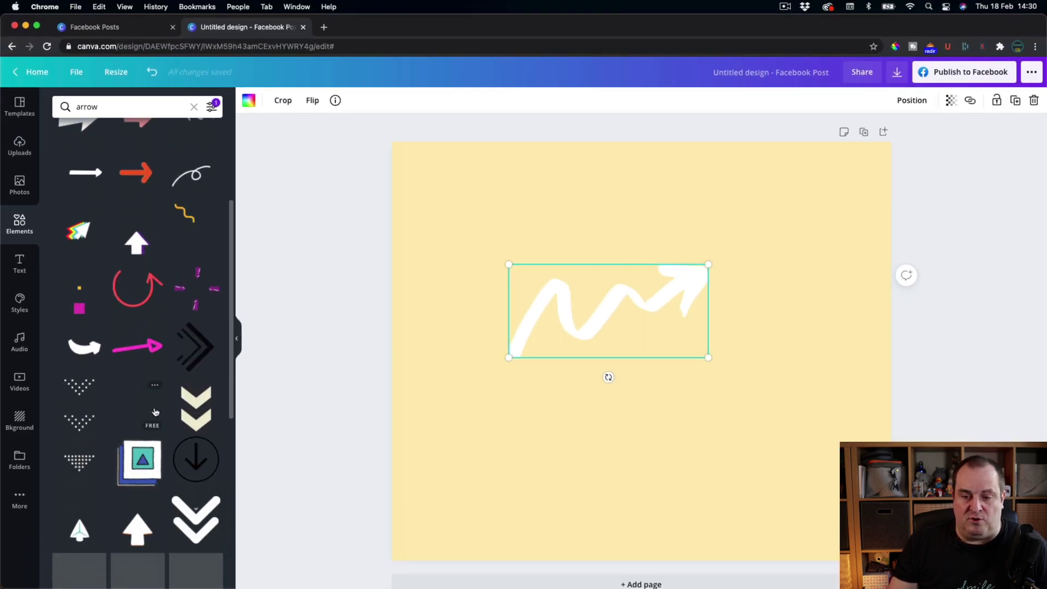
scroll(154, 411, "down", 2)
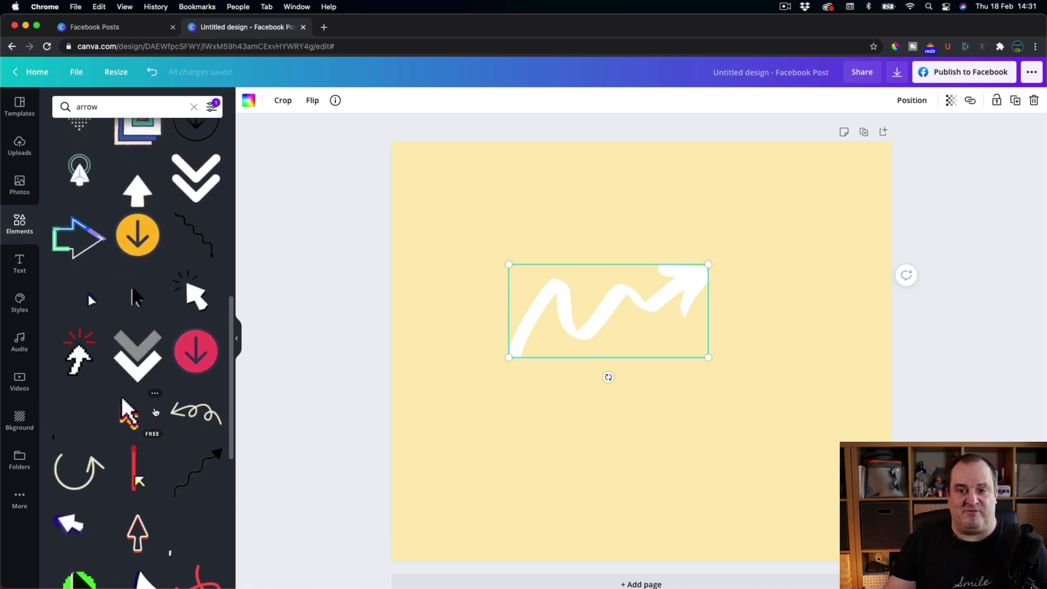
Change the arrow elements' animation filter to Static and apply it
left_click(212, 107)
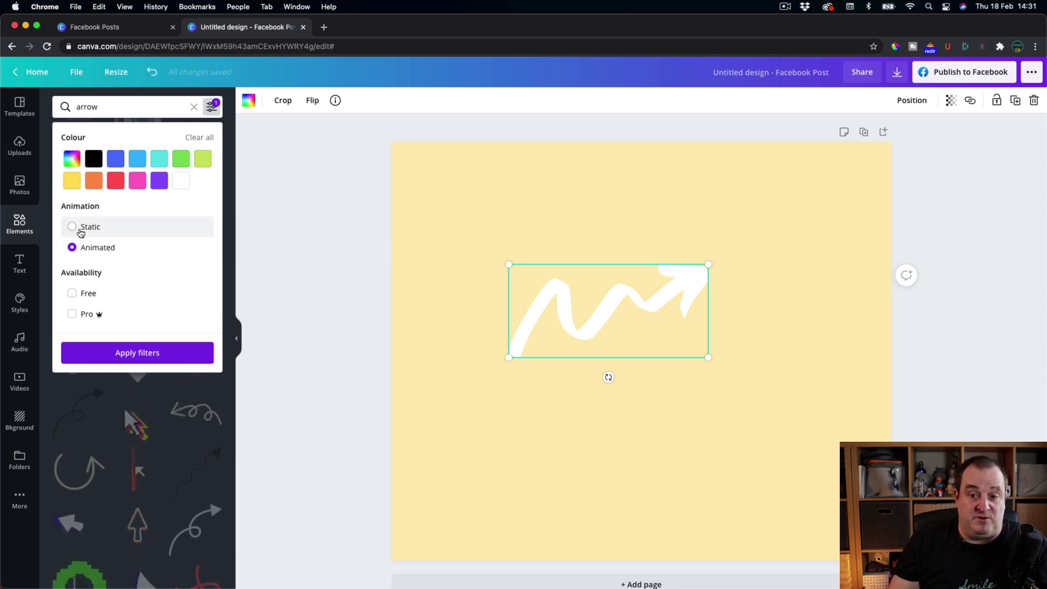
left_click(77, 227)
left_click(131, 352)
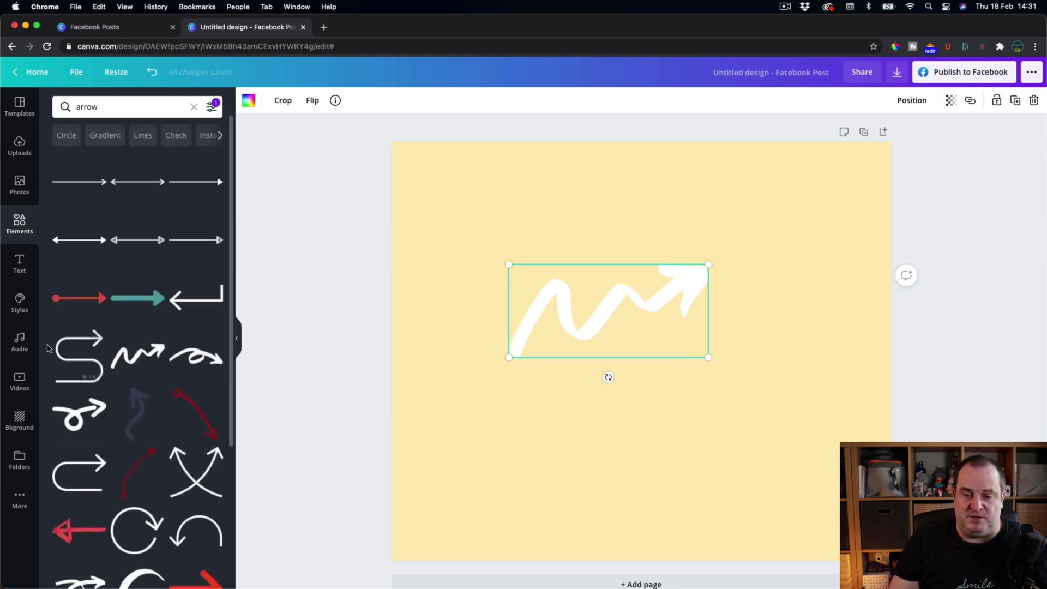
Browse the static arrow elements, filter them to Free availability, and look through the free arrows
scroll(146, 414, "down", 6)
scroll(147, 434, "down", 3)
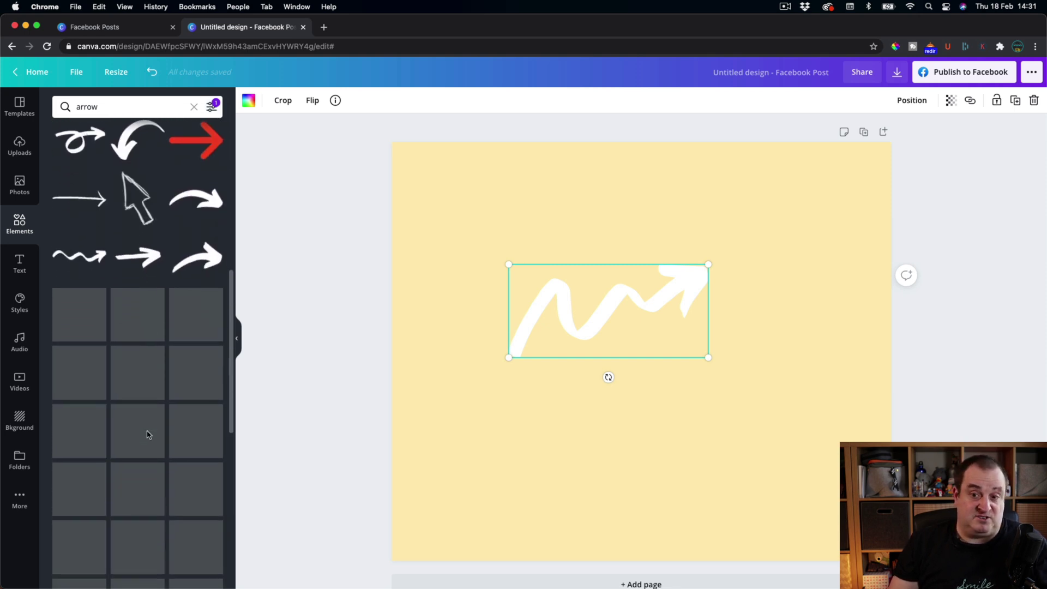
left_click(213, 108)
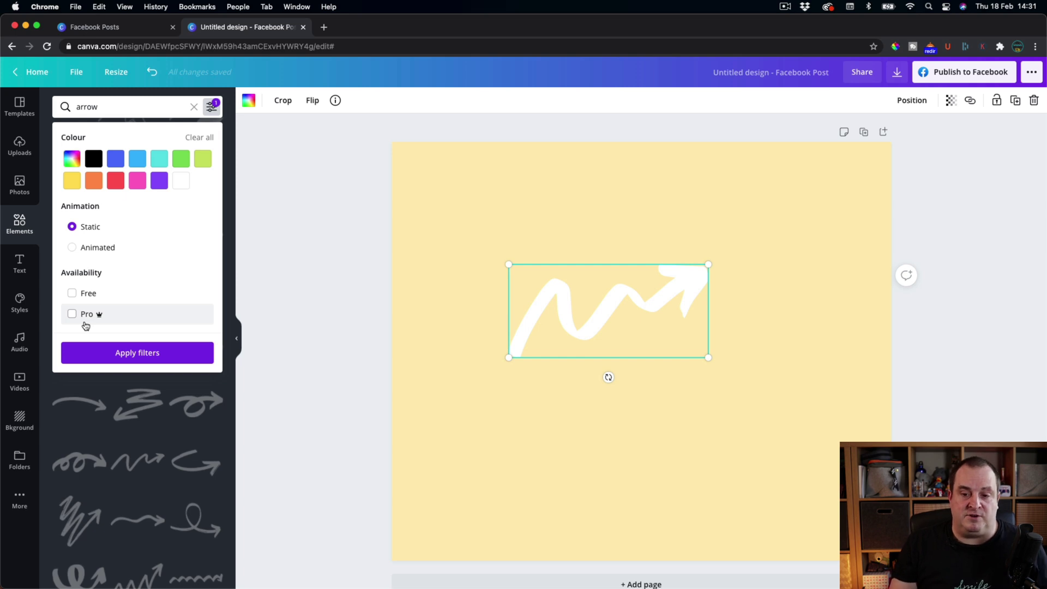
left_click(101, 297)
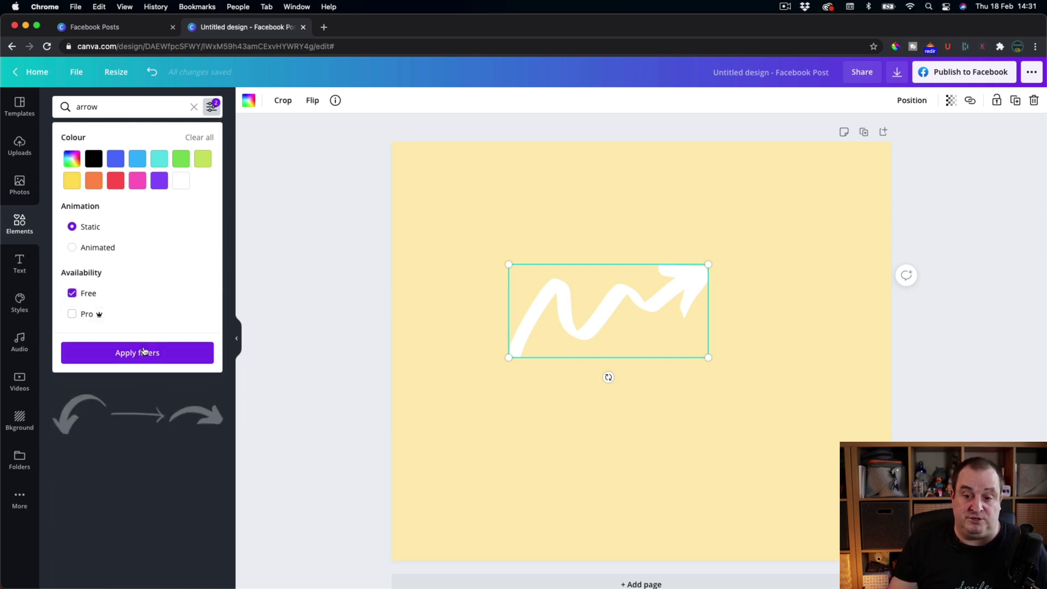
left_click(143, 354)
scroll(182, 385, "down", 5)
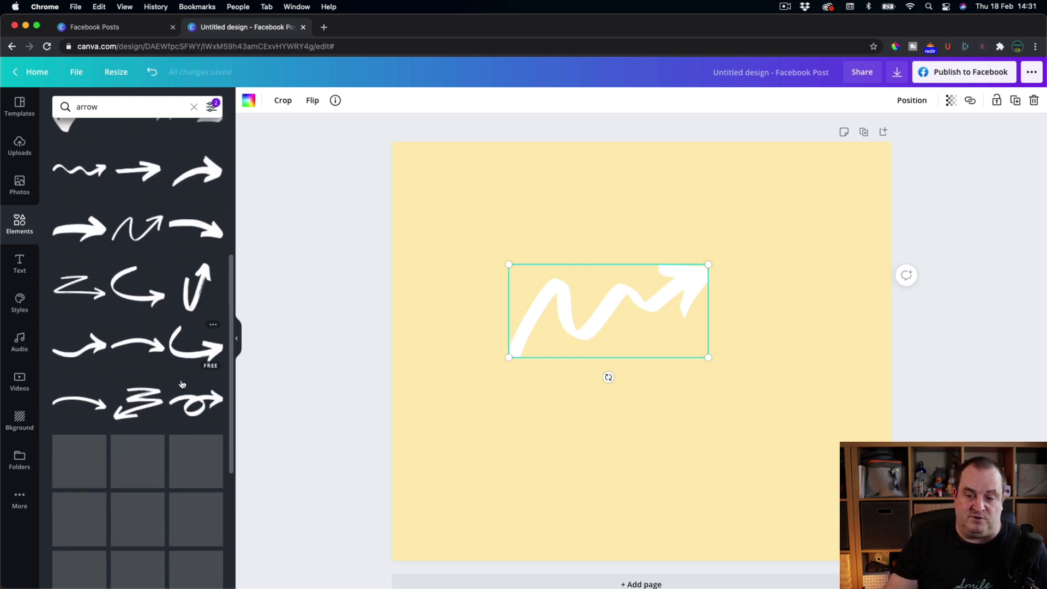
Switch the arrow elements' availability filter from Free to Pro, apply it, and browse the Pro arrows
left_click(211, 107)
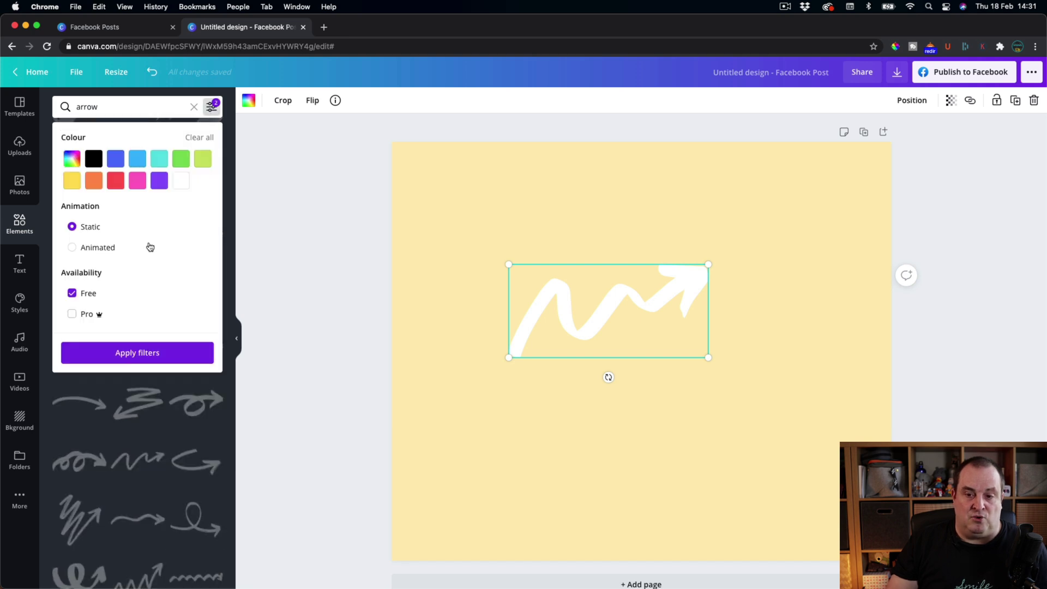
left_click(87, 314)
left_click(86, 293)
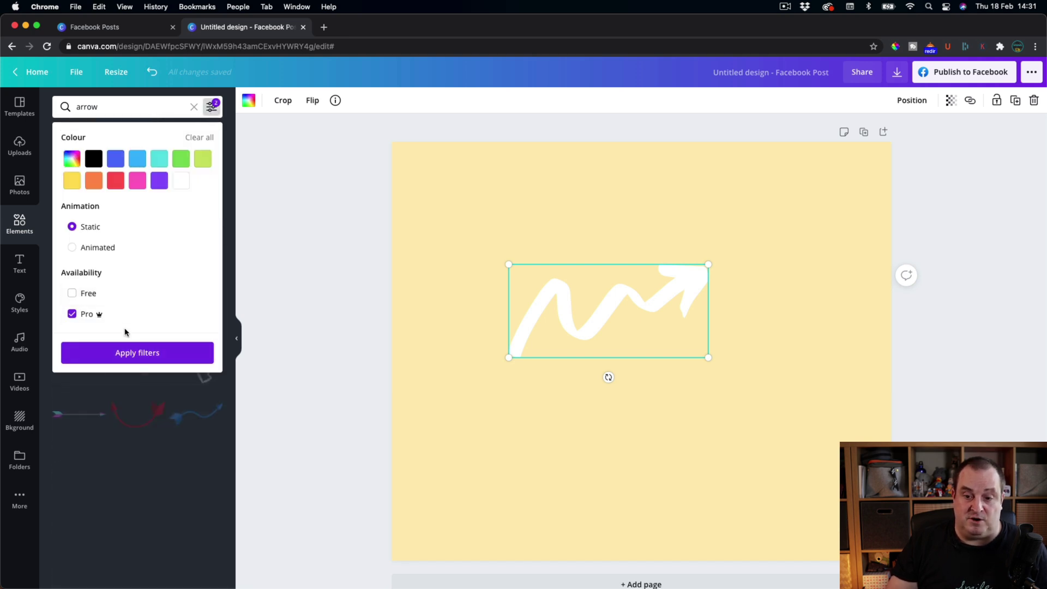
left_click(122, 353)
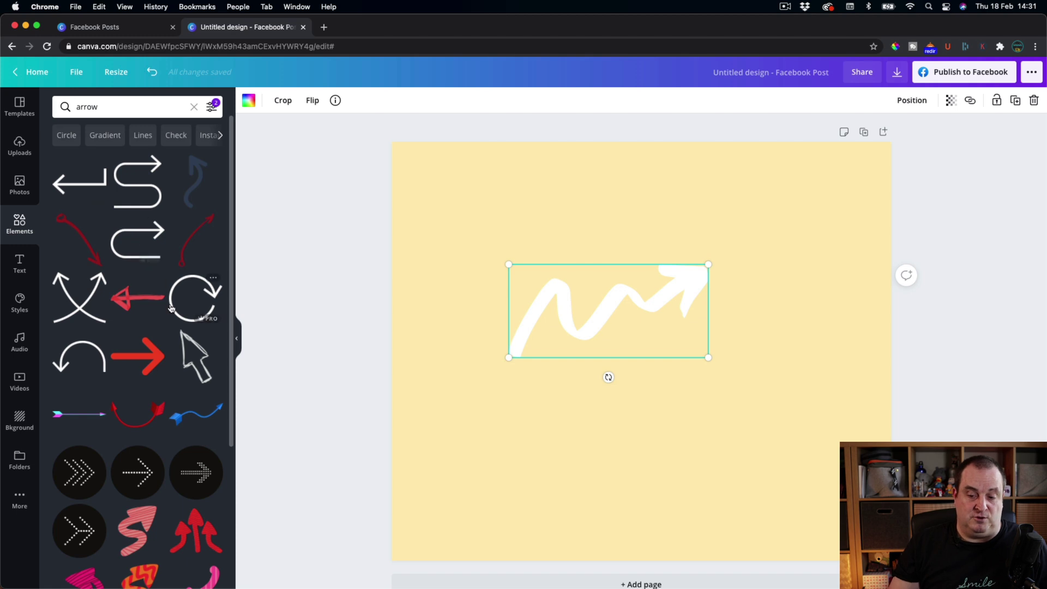
scroll(164, 218, "down", 5)
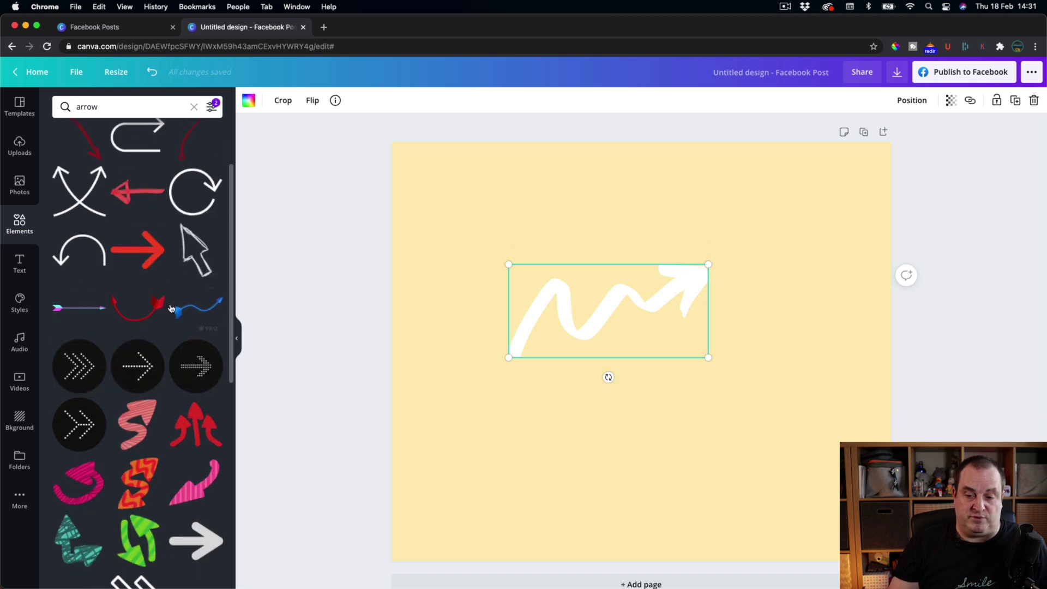
Clear the arrow search term and all active element filters
left_click(212, 106)
left_click(194, 107)
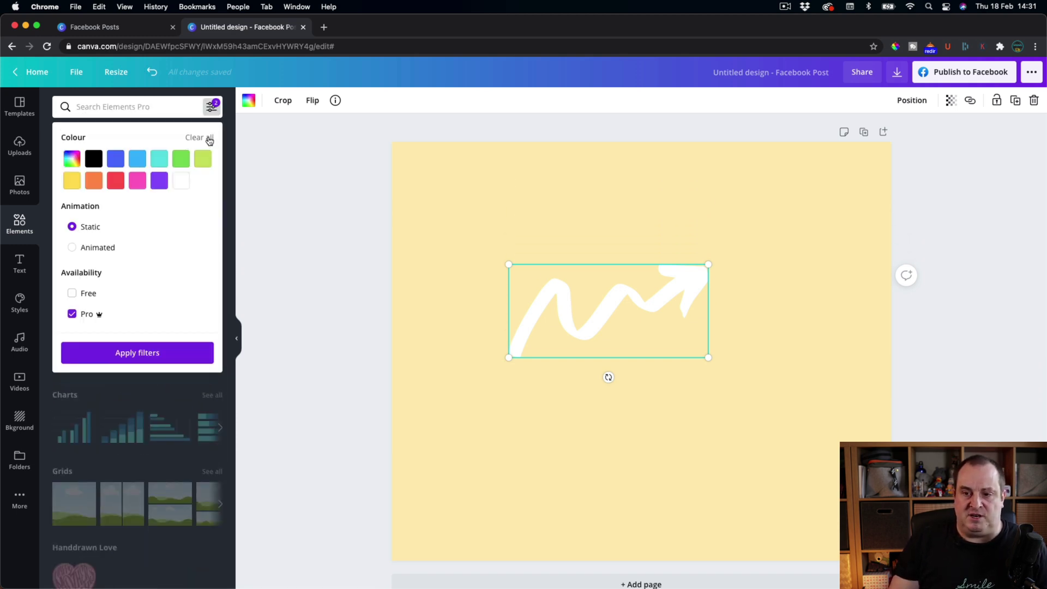
left_click(209, 140)
left_click(253, 164)
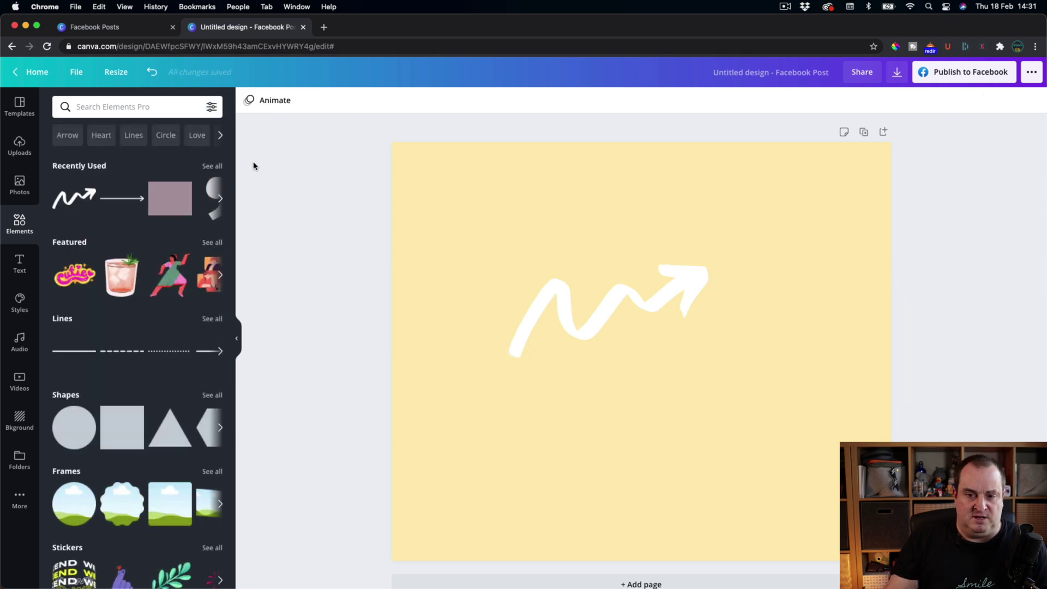
Browse the element categories, and view the full list of recently used elements
scroll(141, 380, "down", 7)
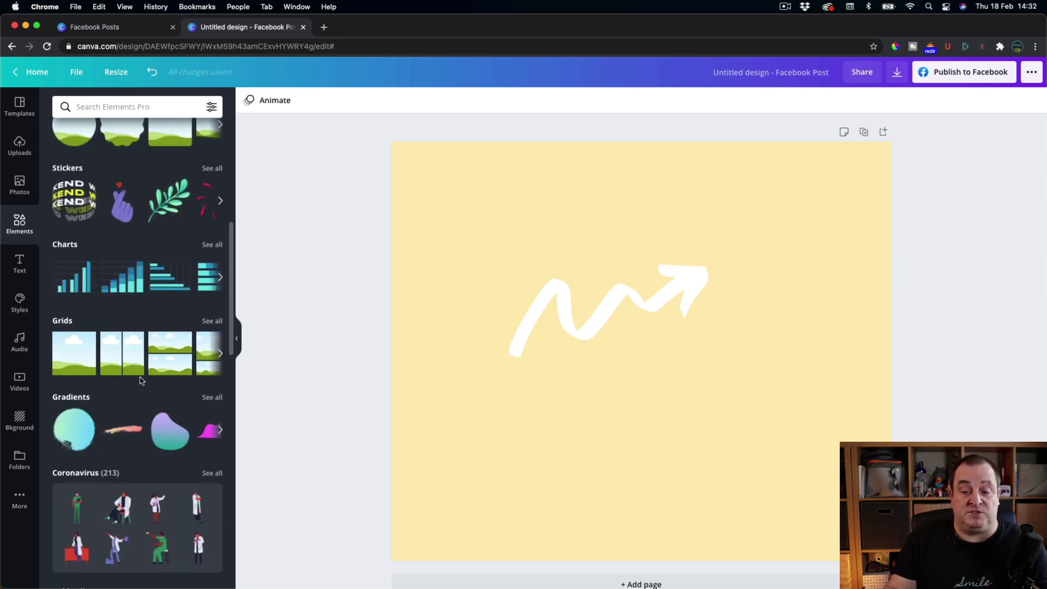
scroll(140, 380, "up", 2)
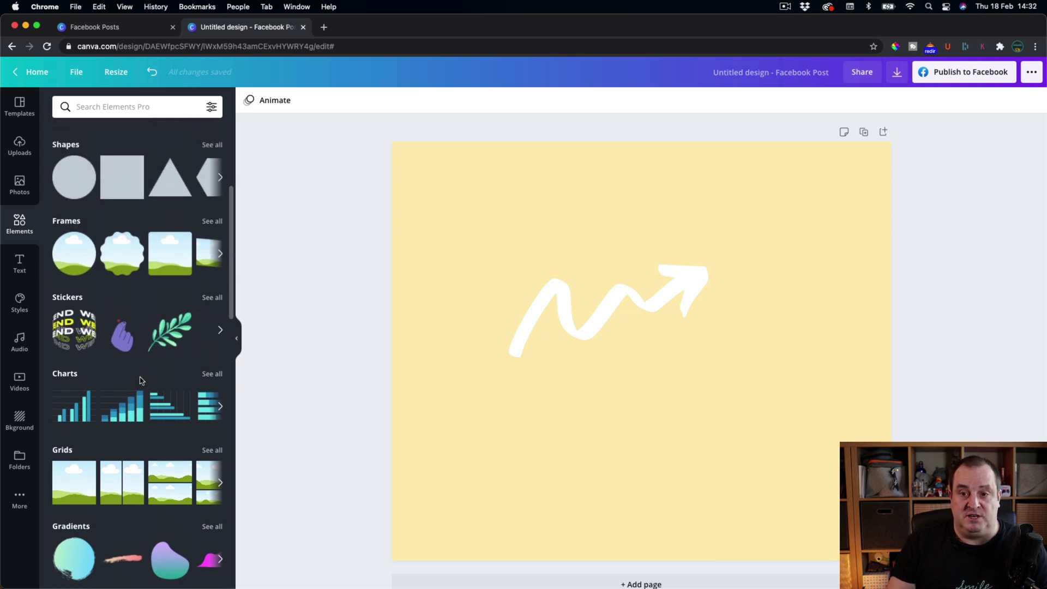
scroll(141, 380, "up", 4)
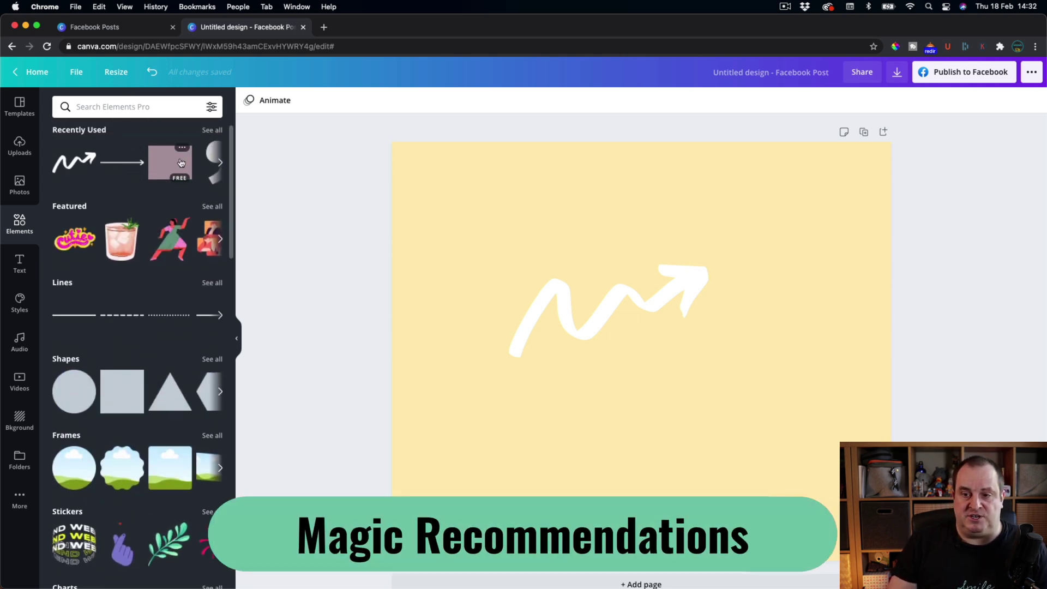
left_click(212, 130)
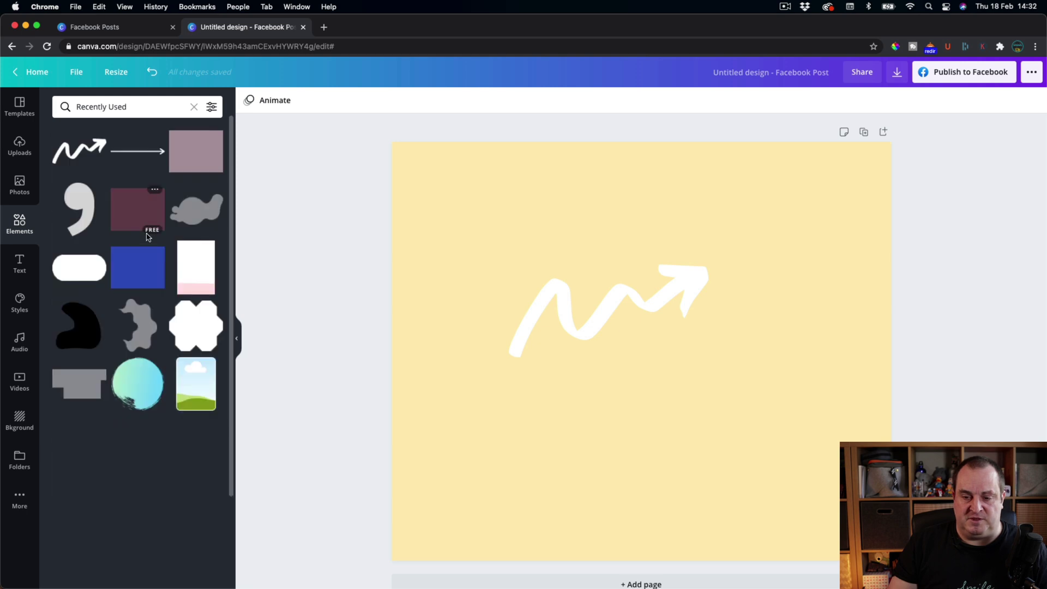
scroll(149, 354, "down", 3)
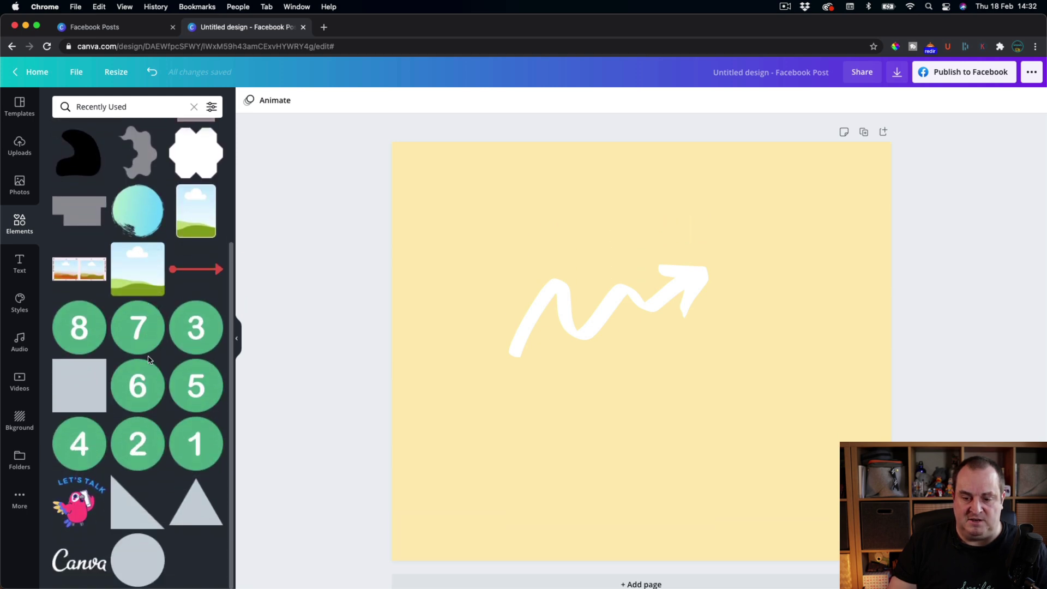
Add the green number 7 circle and, from its Magic Recommendations, the blue number 5 circle, viewing all recommendations for each
left_click(136, 324)
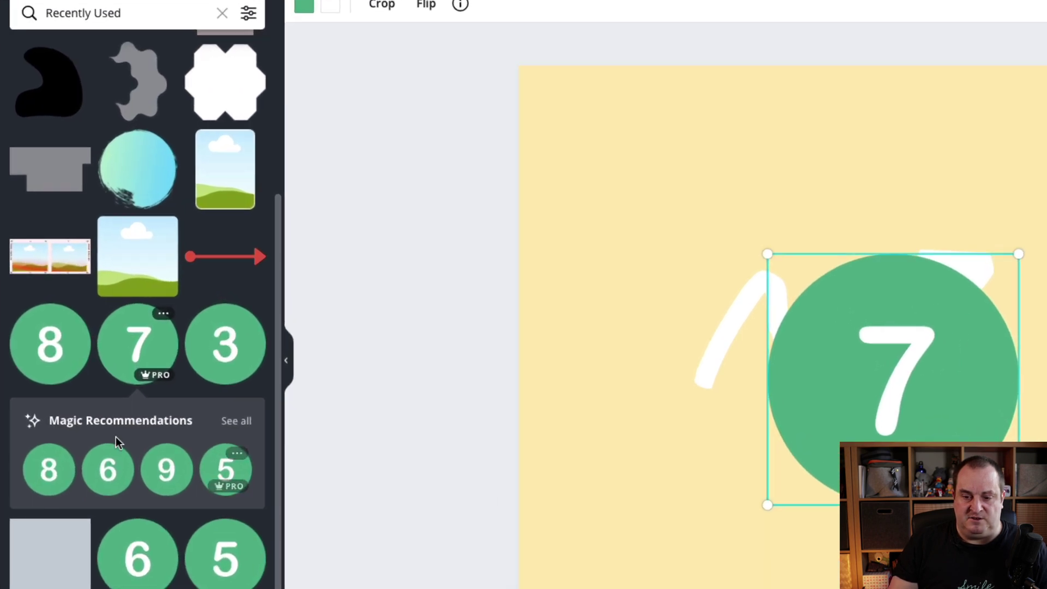
left_click(245, 426)
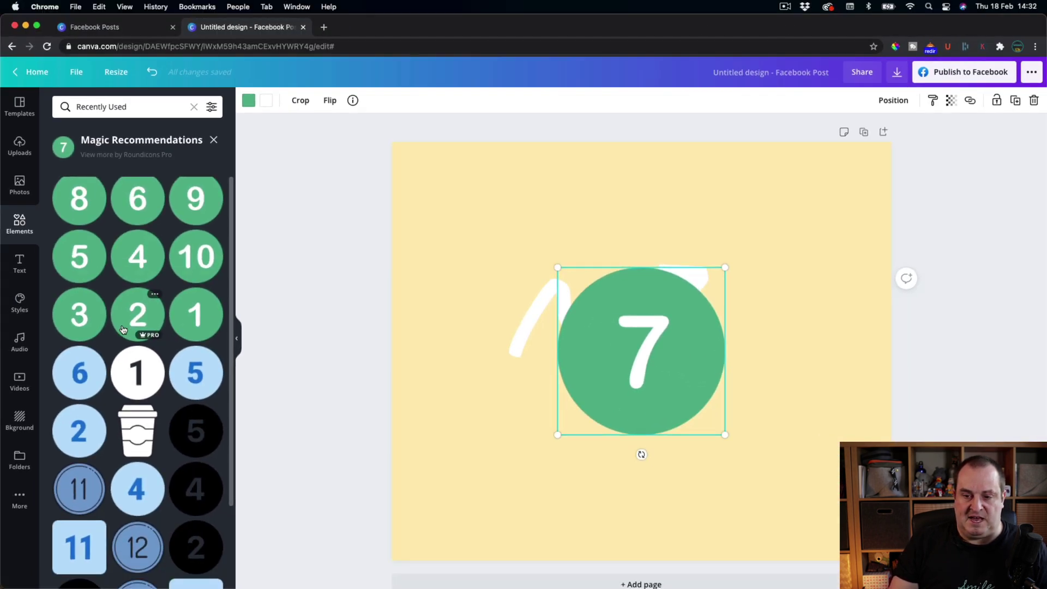
scroll(115, 346, "down", 3)
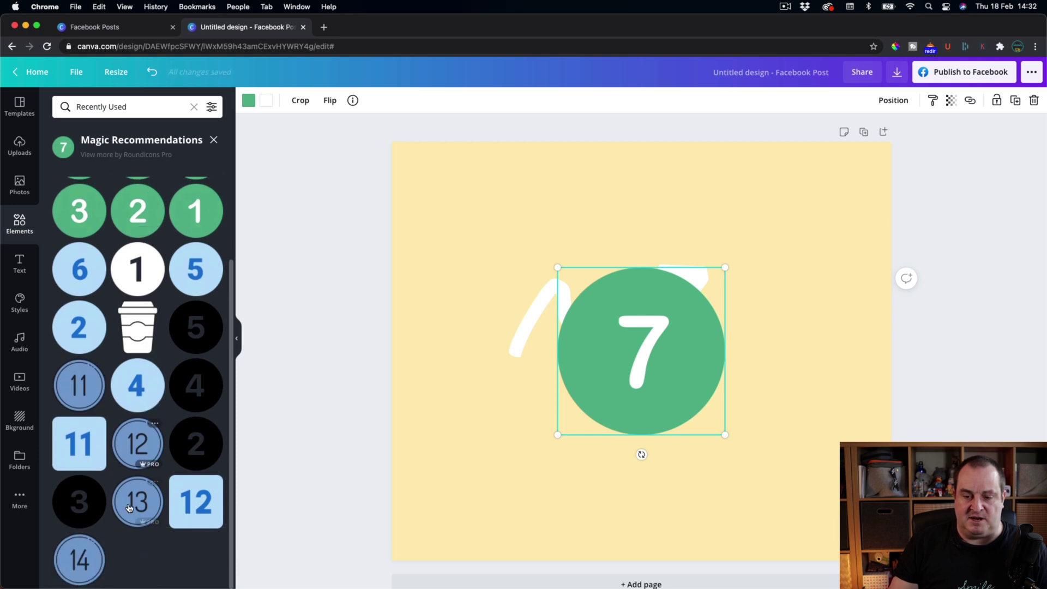
left_click(198, 273)
left_click(205, 320)
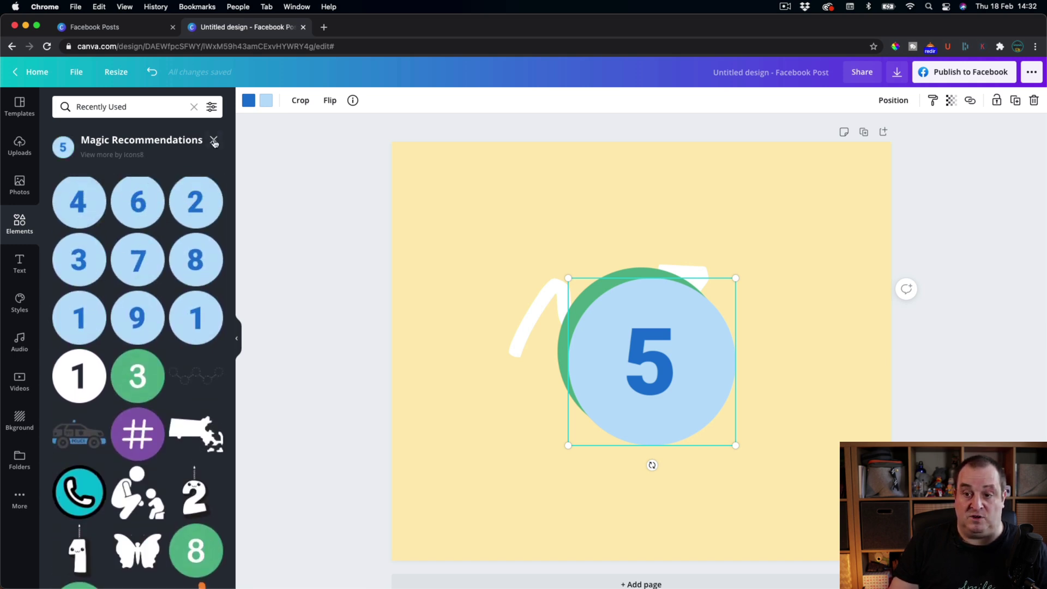
Select the arrow and both number circles together and delete them from the page
left_click_drag(548, 281, 733, 417)
key("Delete")
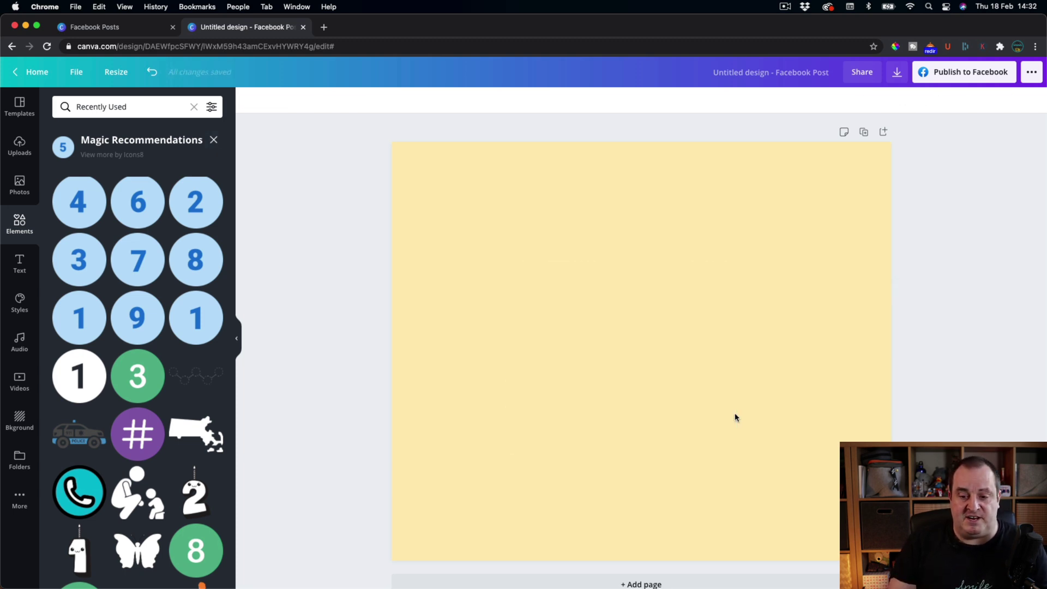
Add the police car element to the page and view all its Magic Recommendations
left_click(89, 445)
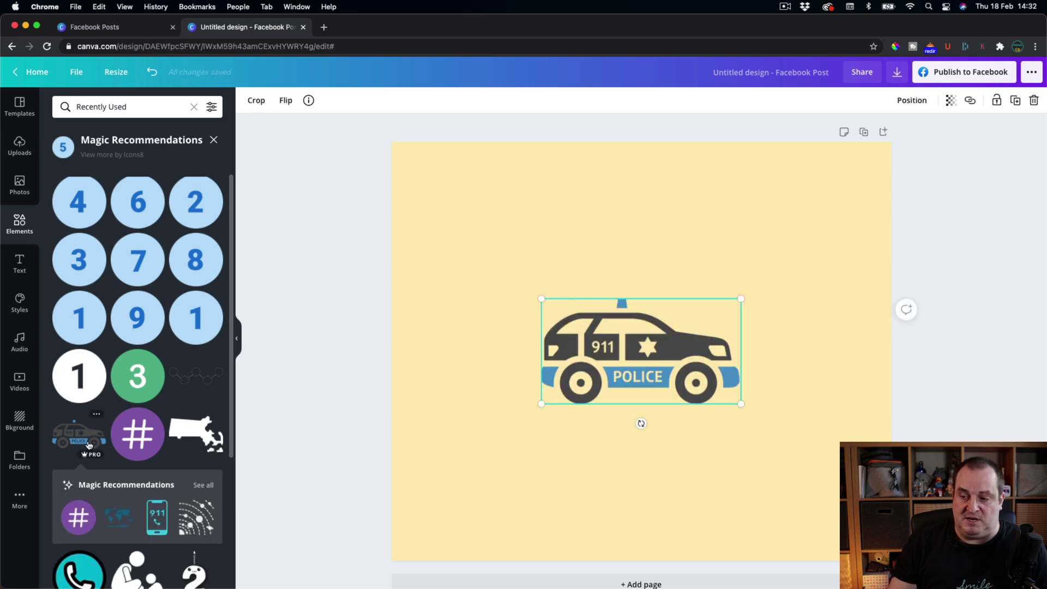
left_click(204, 485)
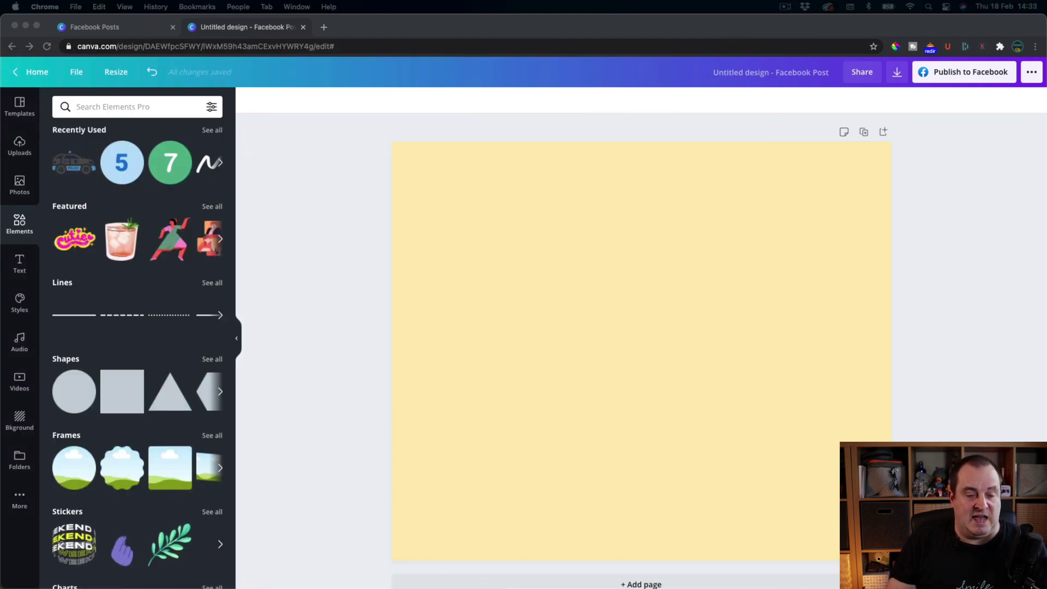
Filter the audio library to Instrumentals and apply the filter
left_click(21, 344)
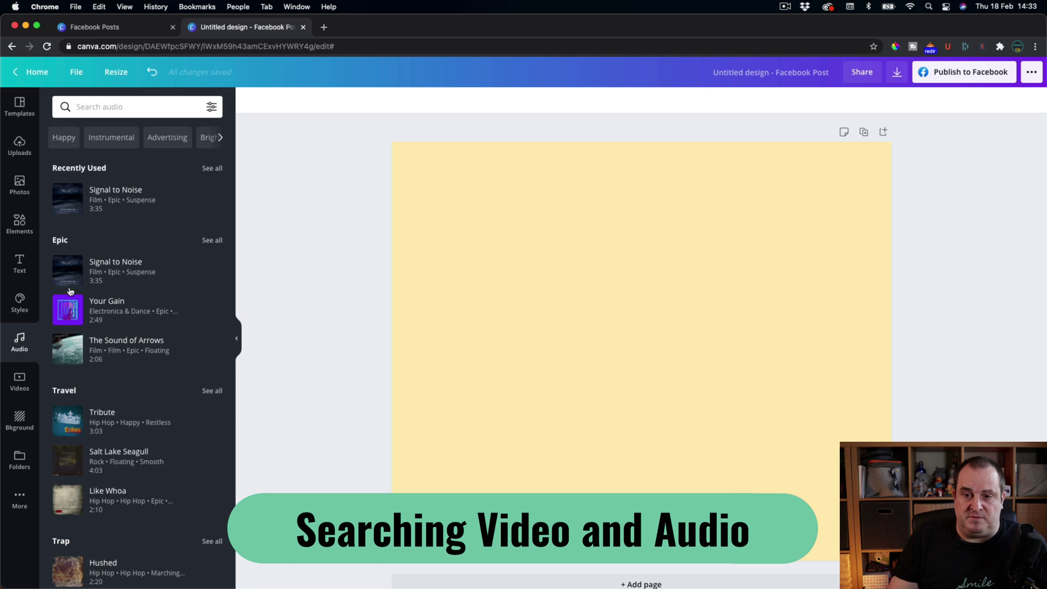
left_click(210, 107)
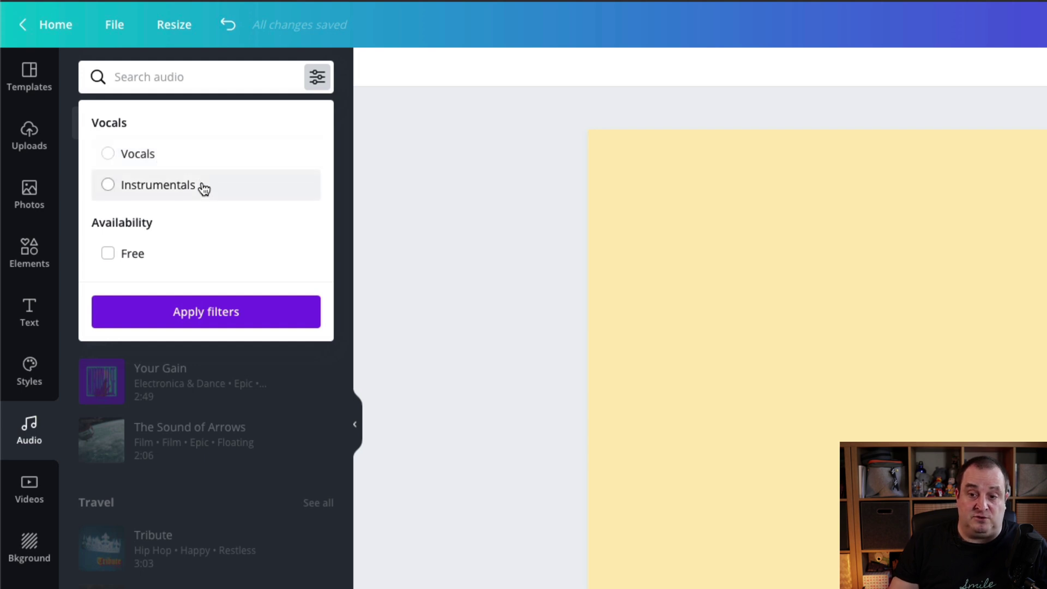
left_click(169, 184)
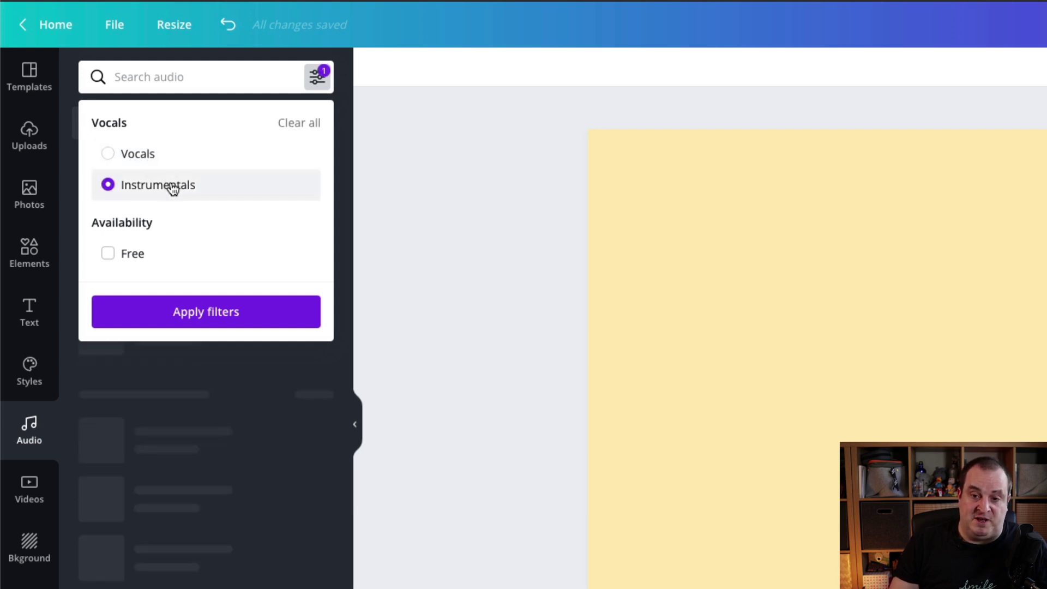
left_click(233, 324)
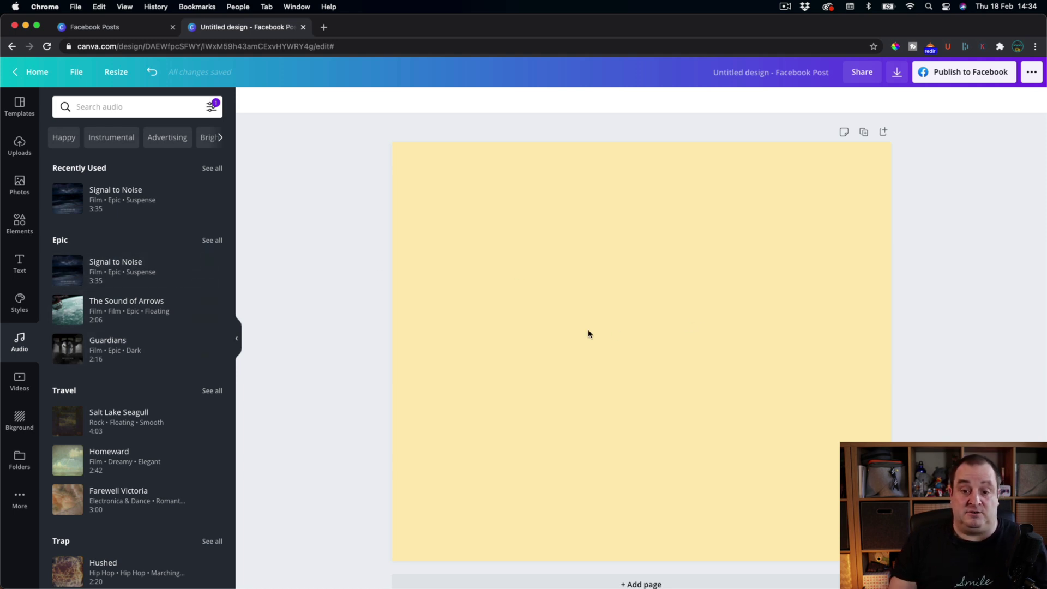
Examine the availability filter options for the video library and close them without choosing any
left_click(19, 381)
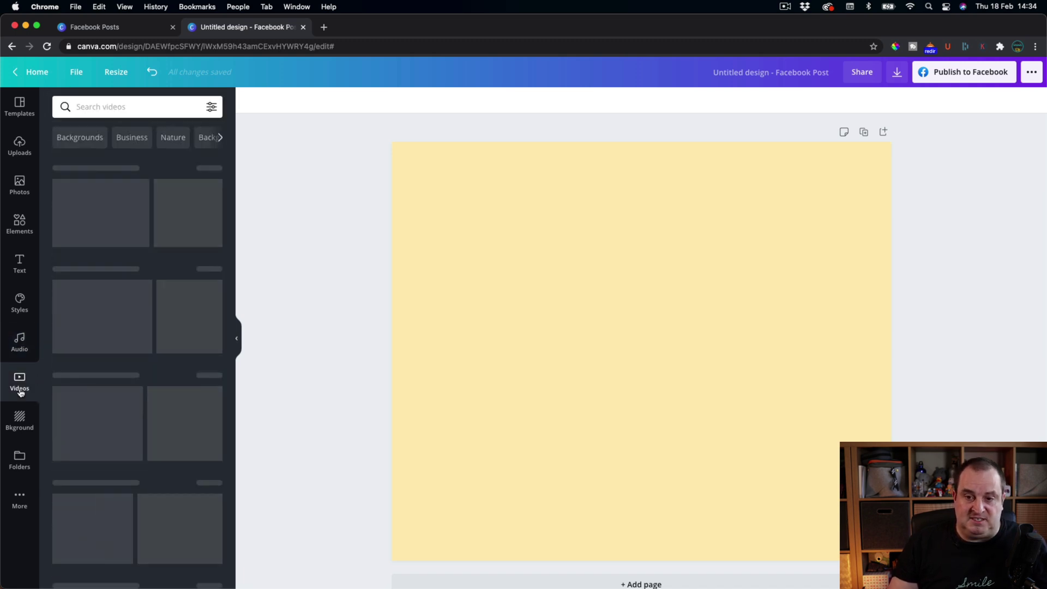
left_click(212, 107)
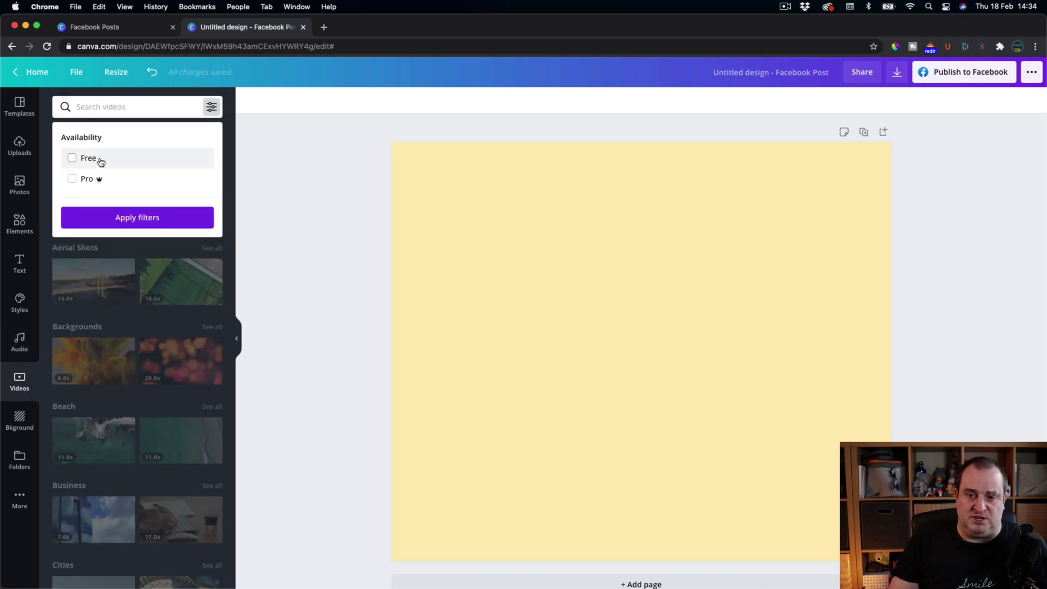
left_click(168, 109)
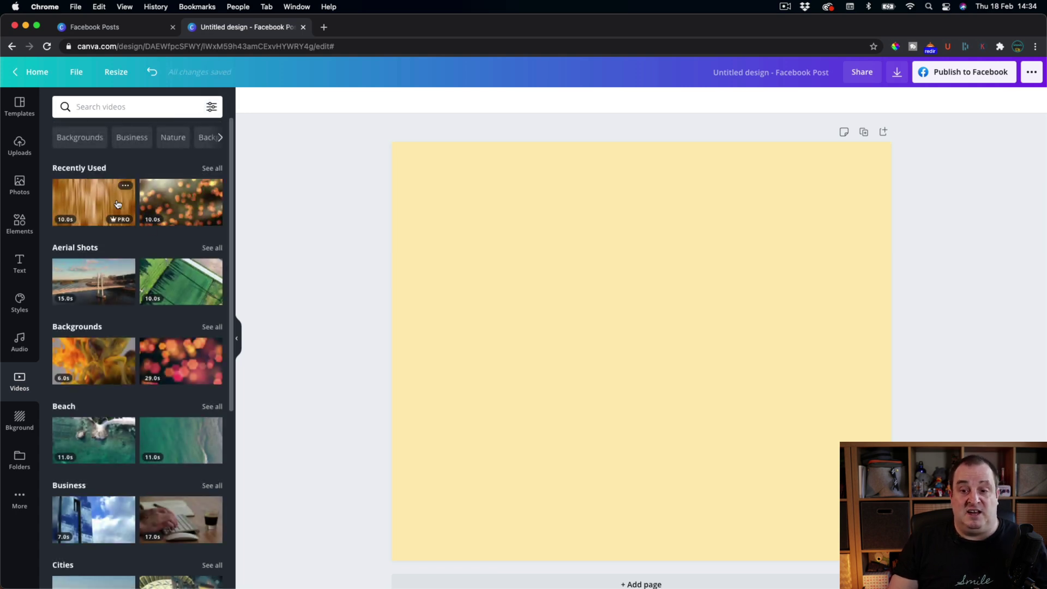
Add the green field video from Aerial Shots to the page, preview it, and delete it
left_click(181, 281)
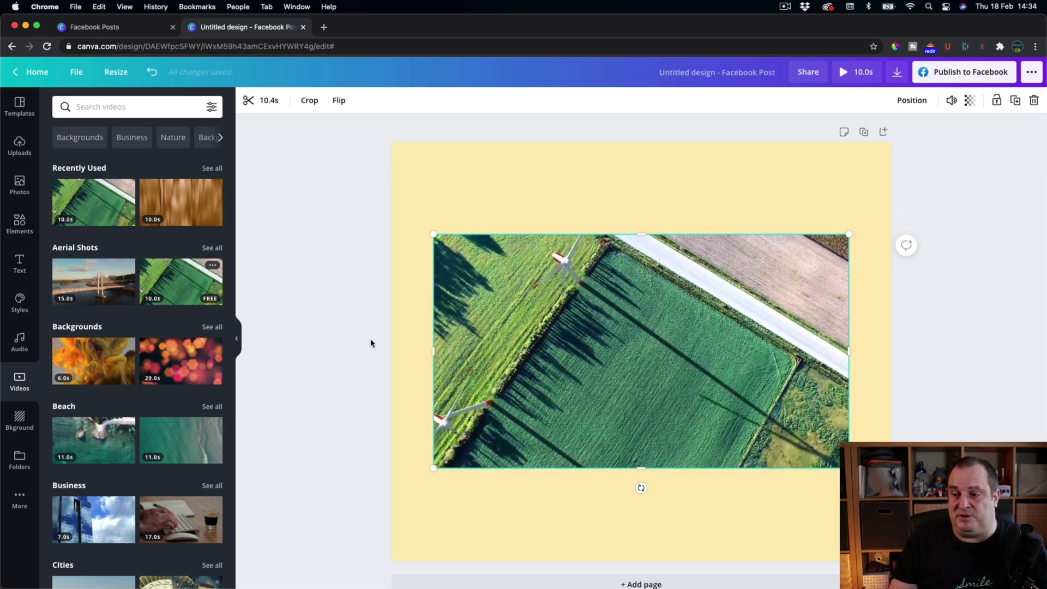
mouse_move(593, 322)
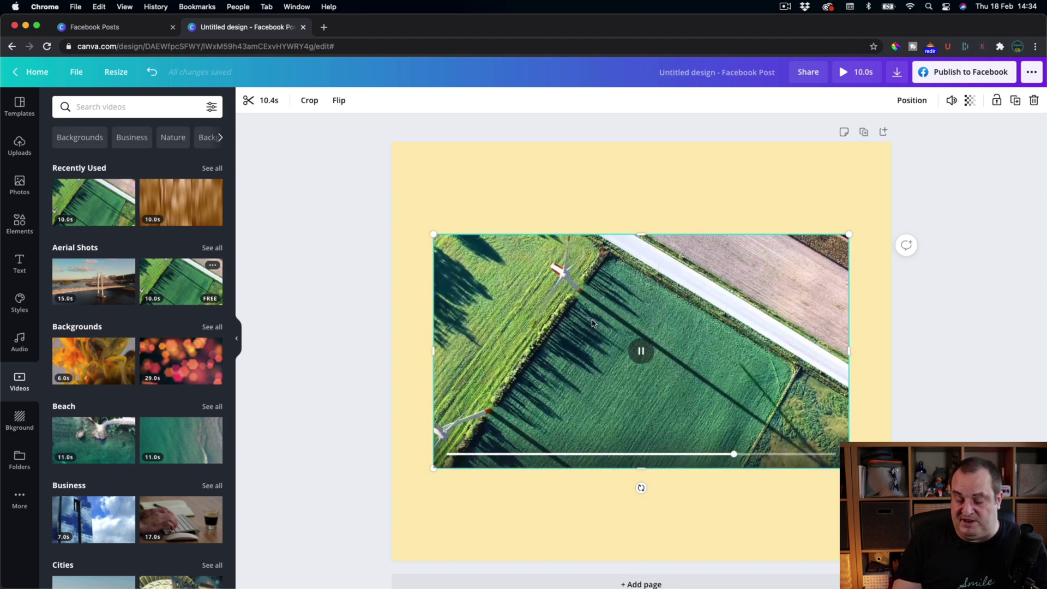
key("Delete")
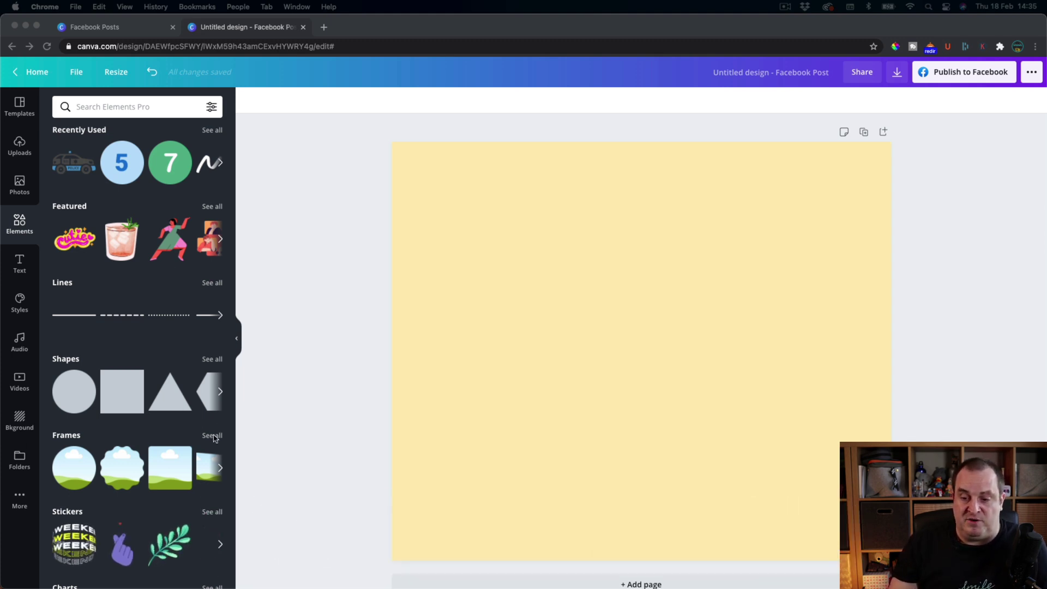
Show all Frames in the elements library and browse the available frame shapes
left_click(212, 436)
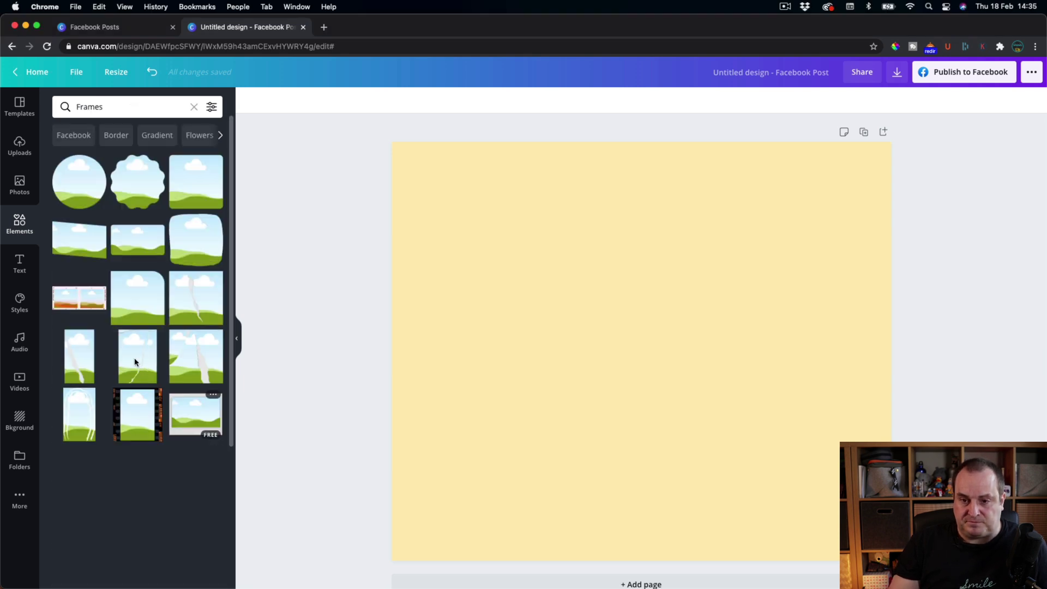
scroll(127, 314, "down", 5)
scroll(127, 314, "down", 8)
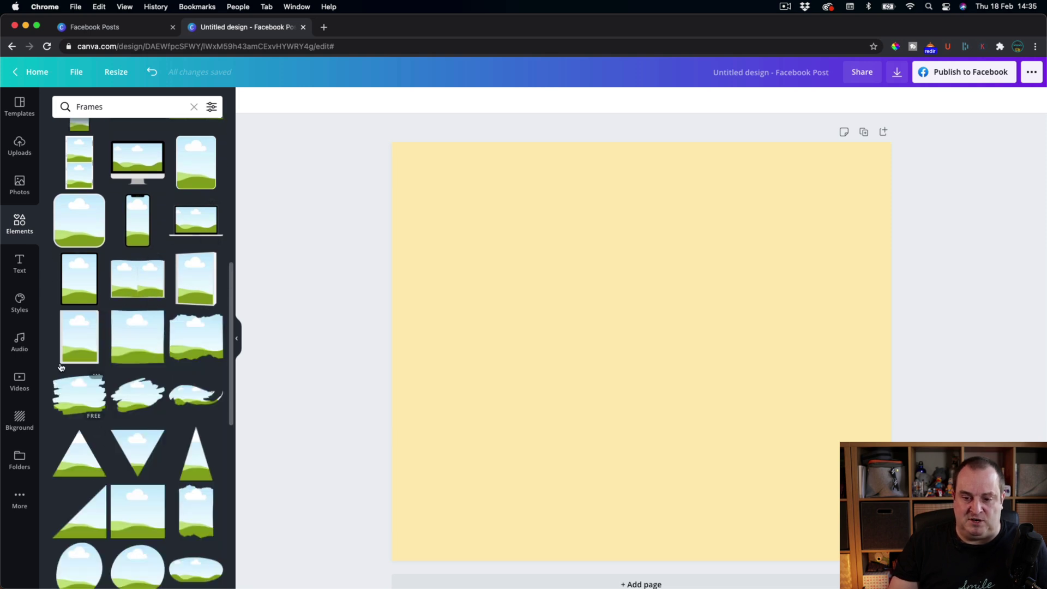
scroll(185, 431, "down", 3)
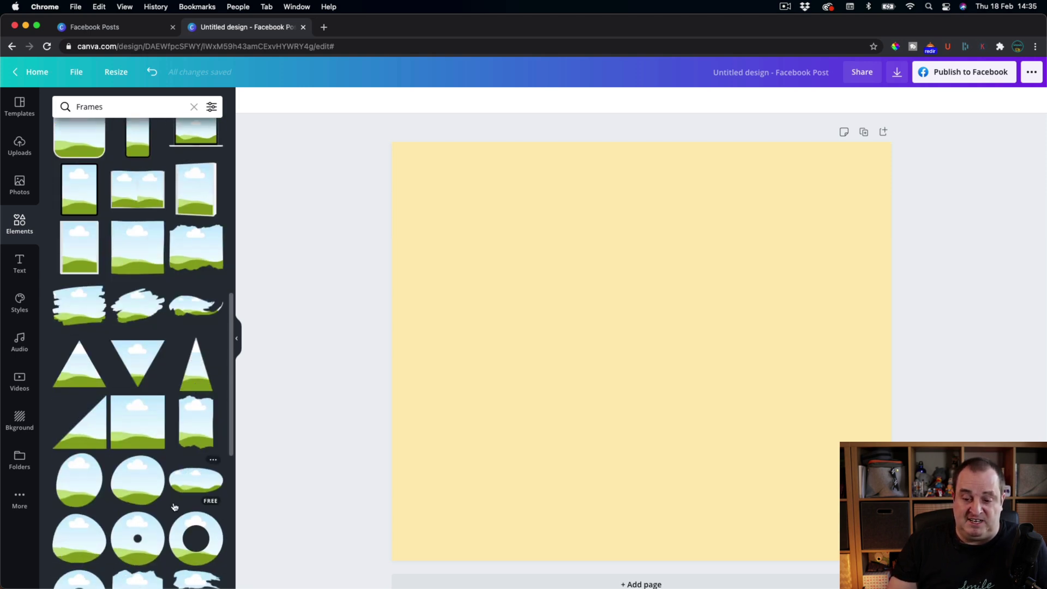
Browse the remaining frames through the letter, number and outlined shapes, and examine the colour, animation and availability filters without applying any
scroll(174, 506, "down", 12)
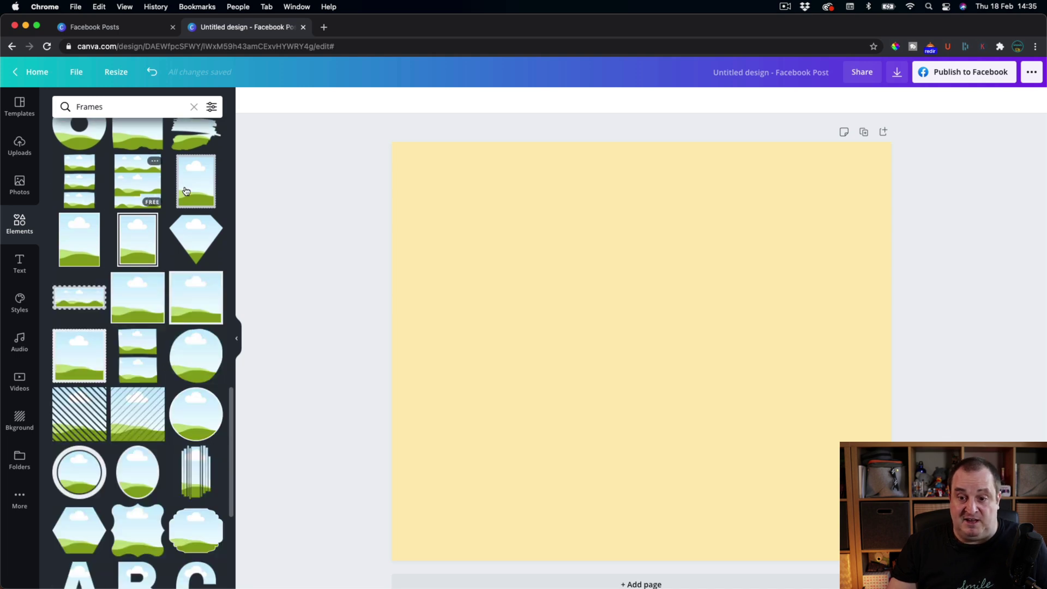
scroll(131, 418, "down", 7)
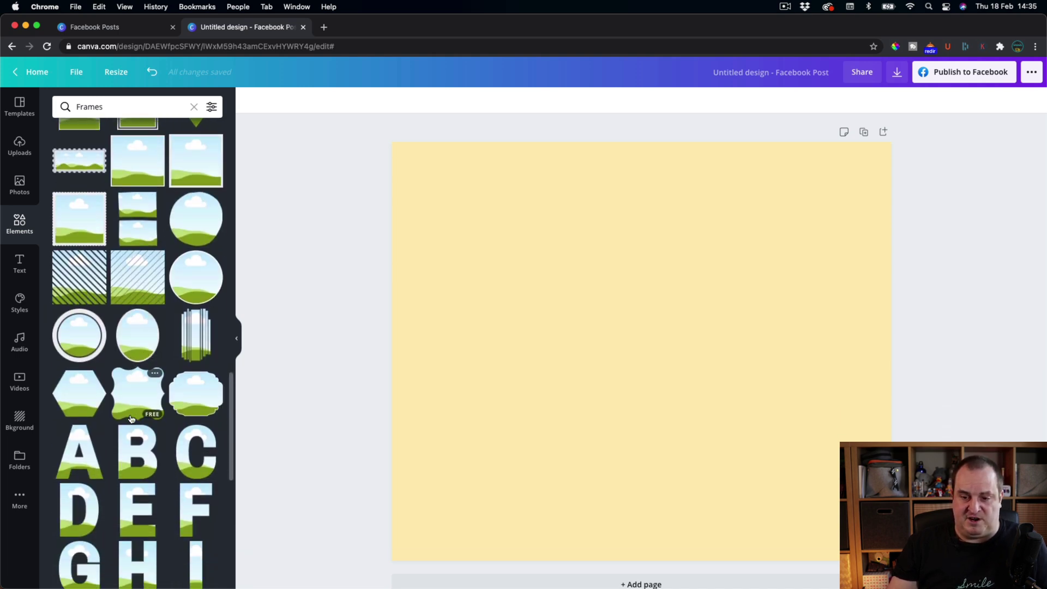
scroll(130, 418, "down", 9)
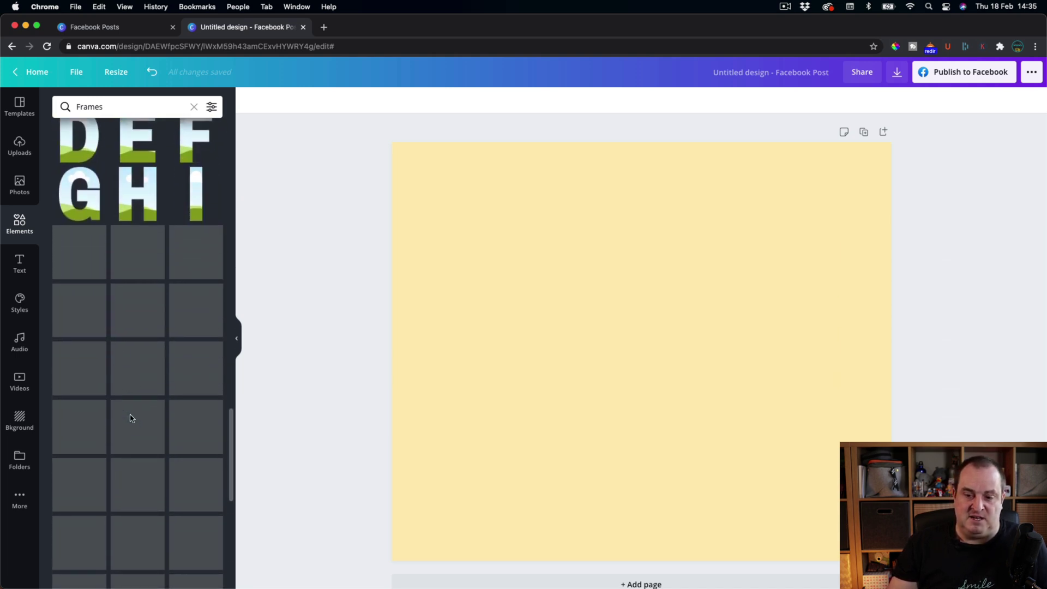
scroll(131, 418, "down", 1)
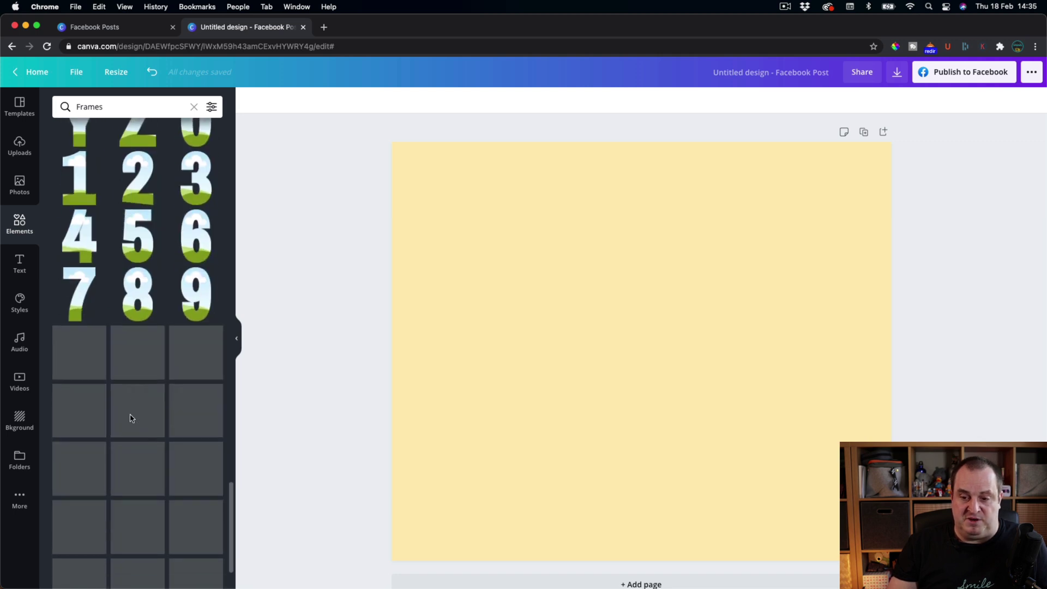
scroll(130, 418, "down", 3)
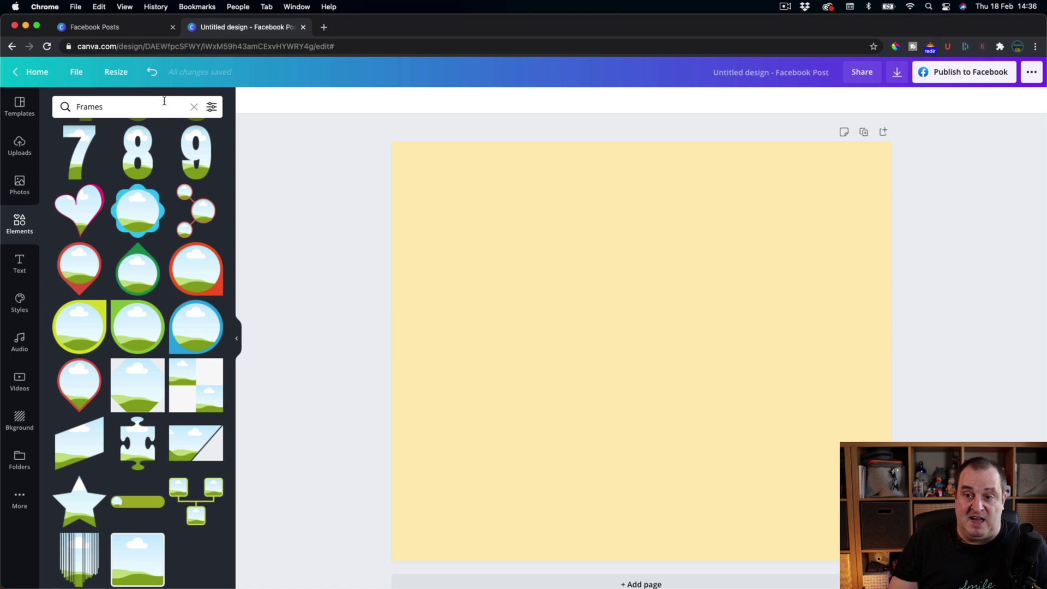
left_click(212, 108)
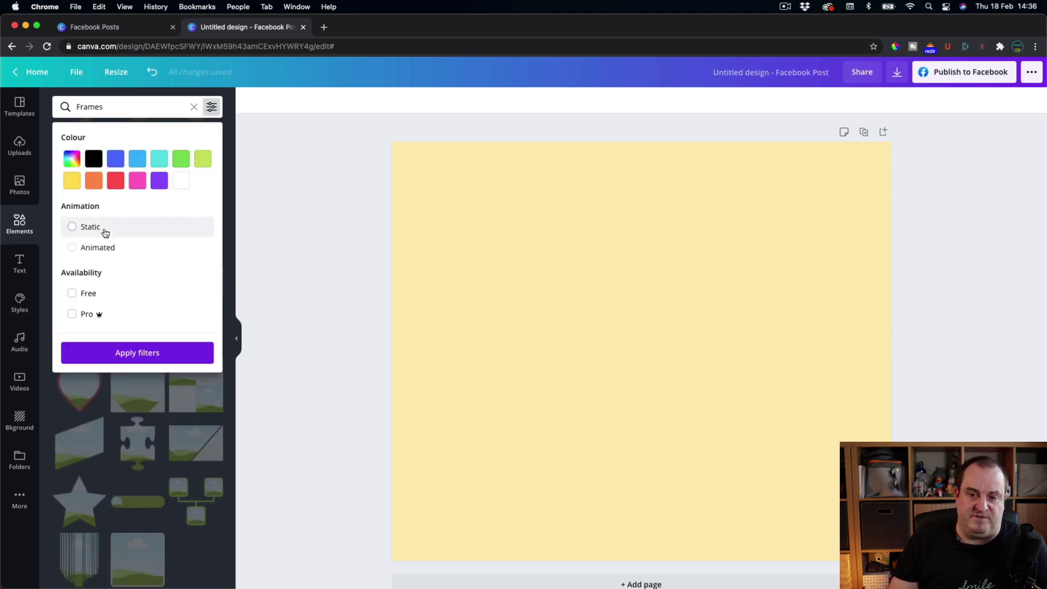
left_click(211, 106)
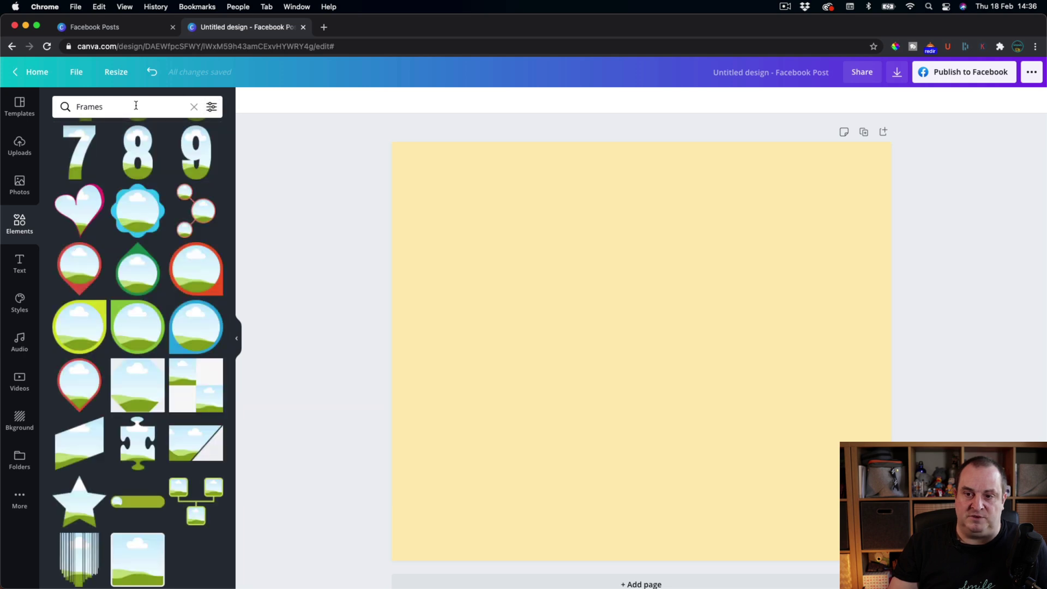
Search the elements library for "brand:BADeGVMPgRk + frames" and highlight the brand code in the query
left_click(188, 108)
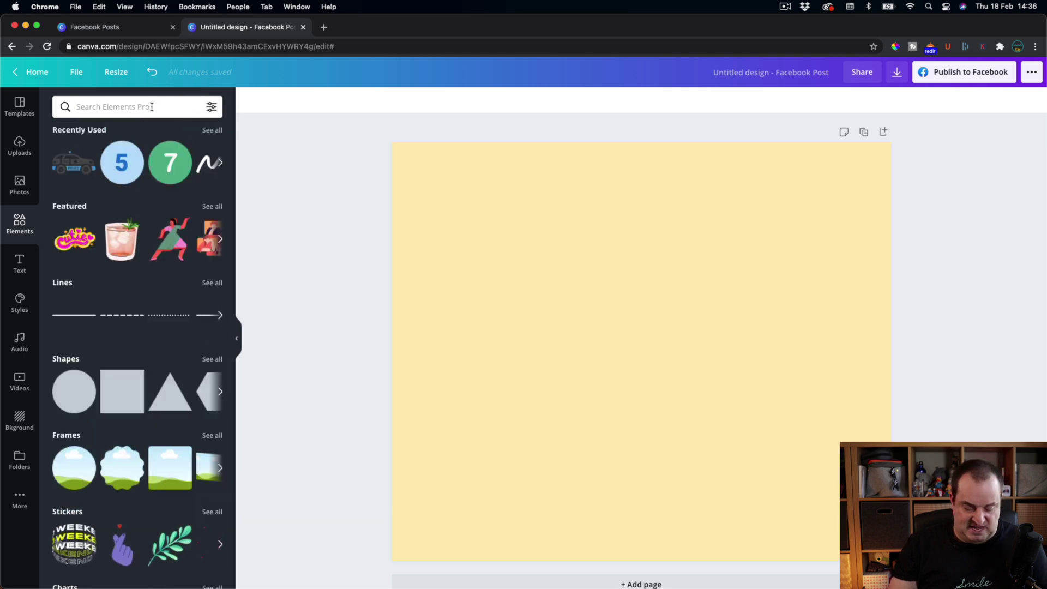
type("brand:BADeGVMPgRk + frames")
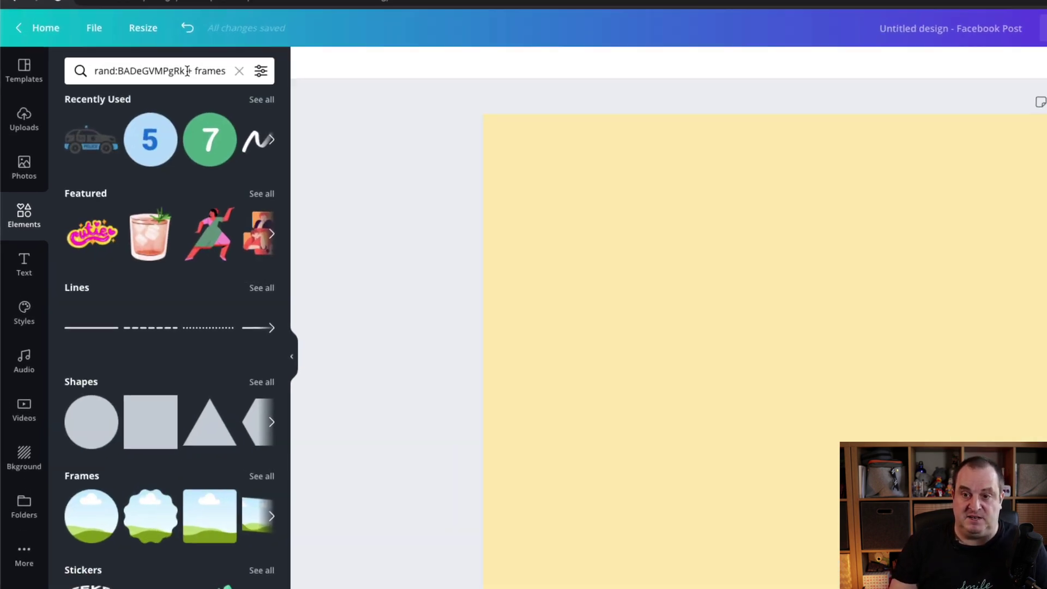
left_click_drag(144, 29, 228, 38)
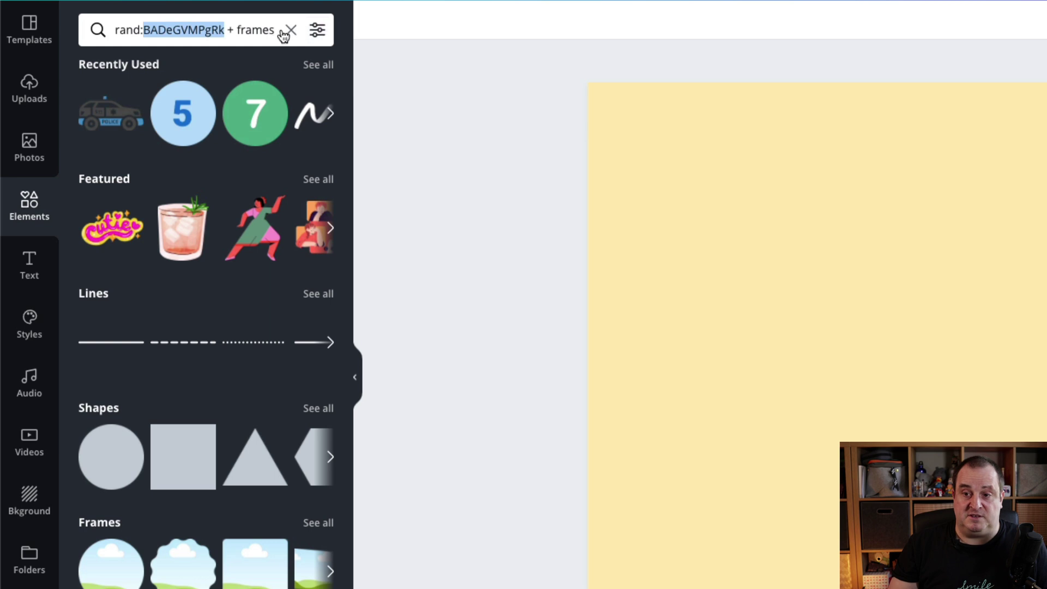
Add the portrait frame with scattered gold speckles from the brand's frames to the page and move it left of the page centre
scroll(236, 361, "down", 2)
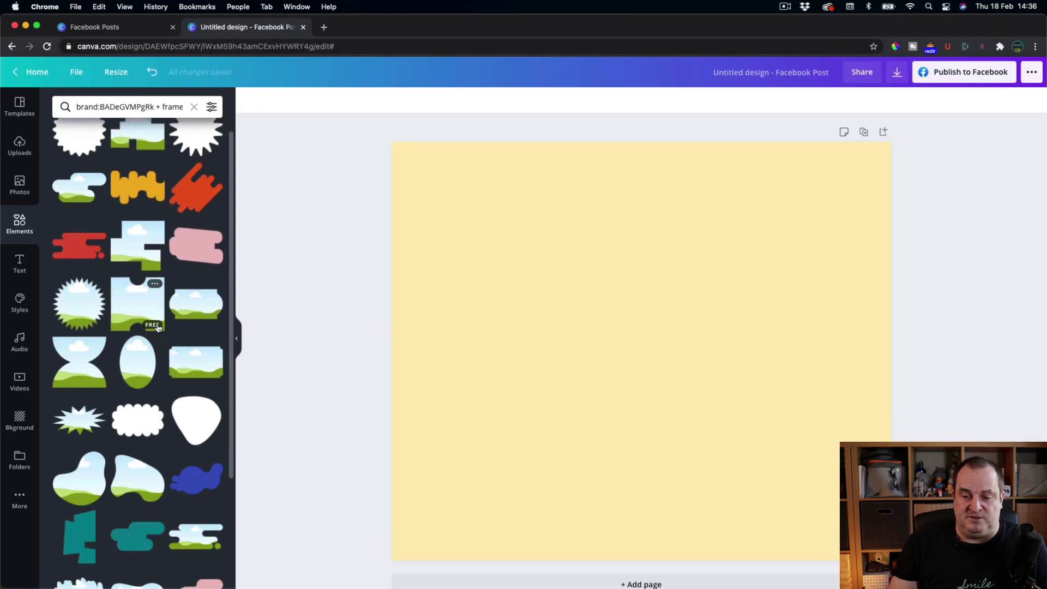
scroll(157, 328, "down", 5)
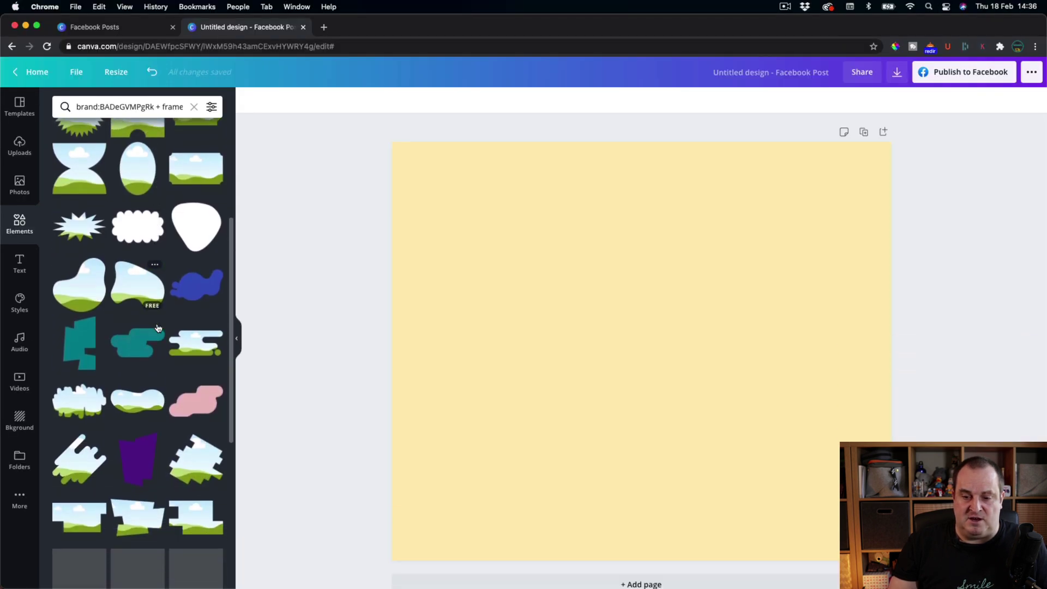
scroll(158, 327, "down", 5)
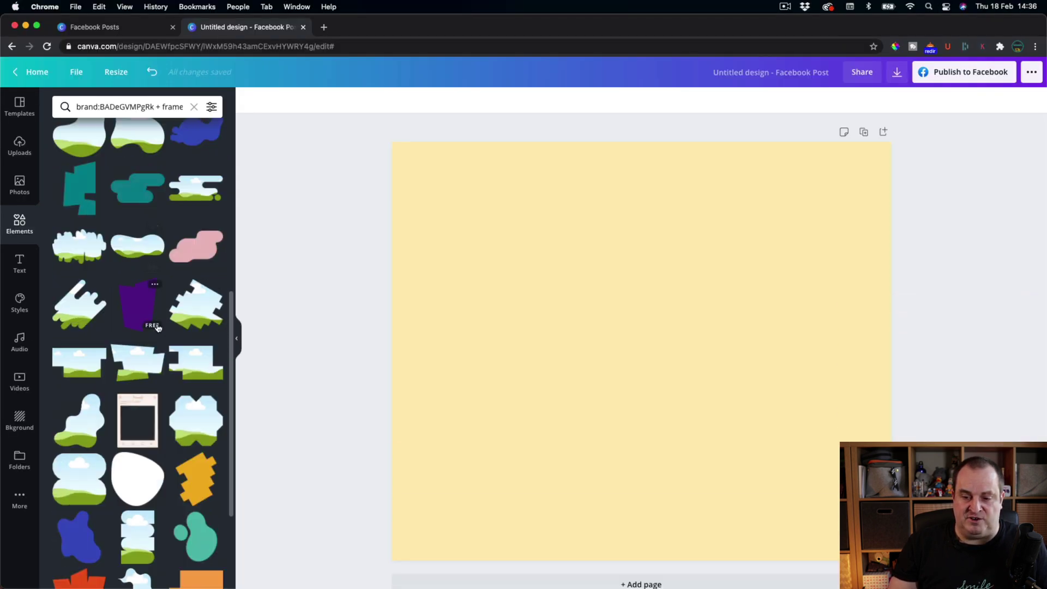
scroll(157, 328, "down", 2)
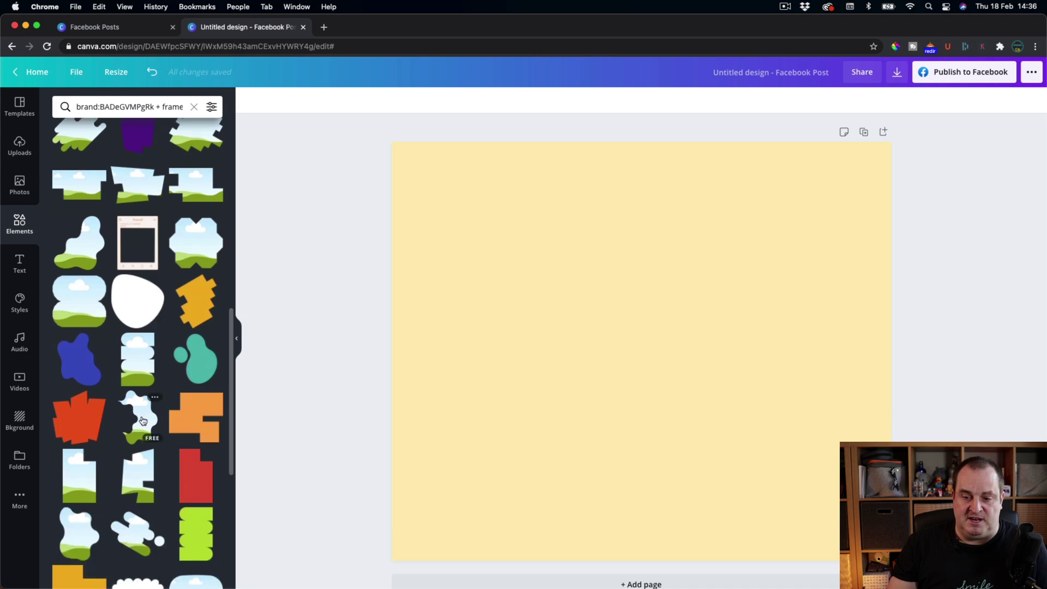
scroll(143, 420, "down", 2)
scroll(142, 420, "down", 1)
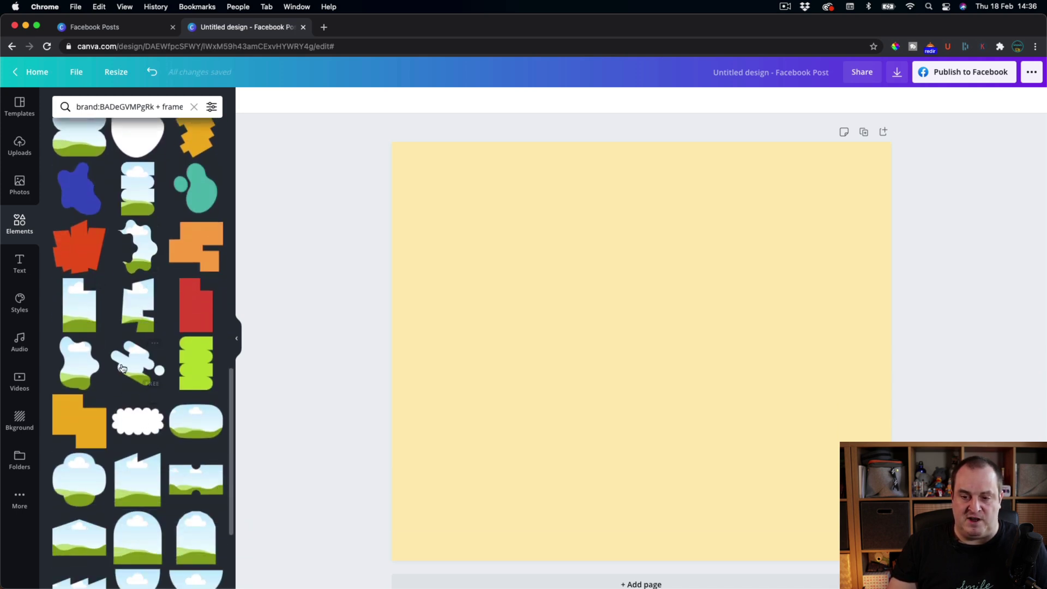
scroll(129, 423, "down", 5)
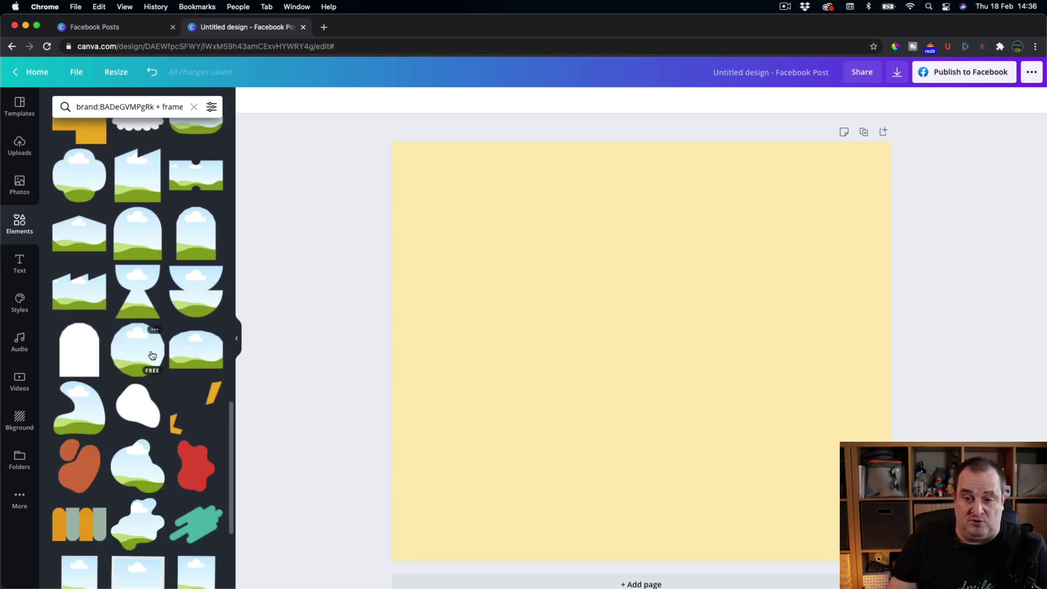
scroll(152, 356, "down", 5)
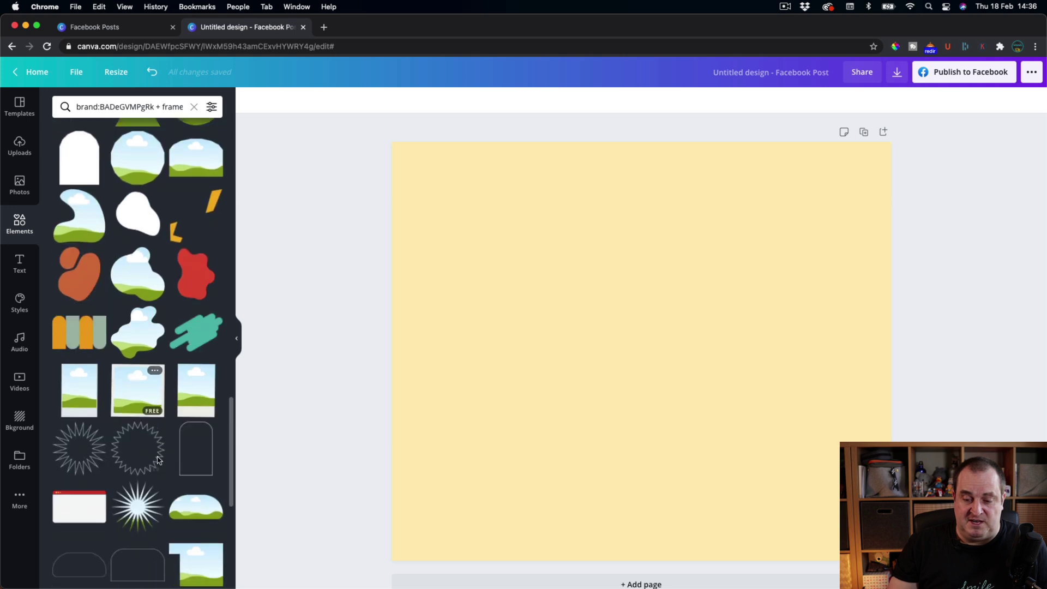
scroll(158, 460, "down", 2)
left_click(78, 442)
left_click_drag(631, 379, 554, 357)
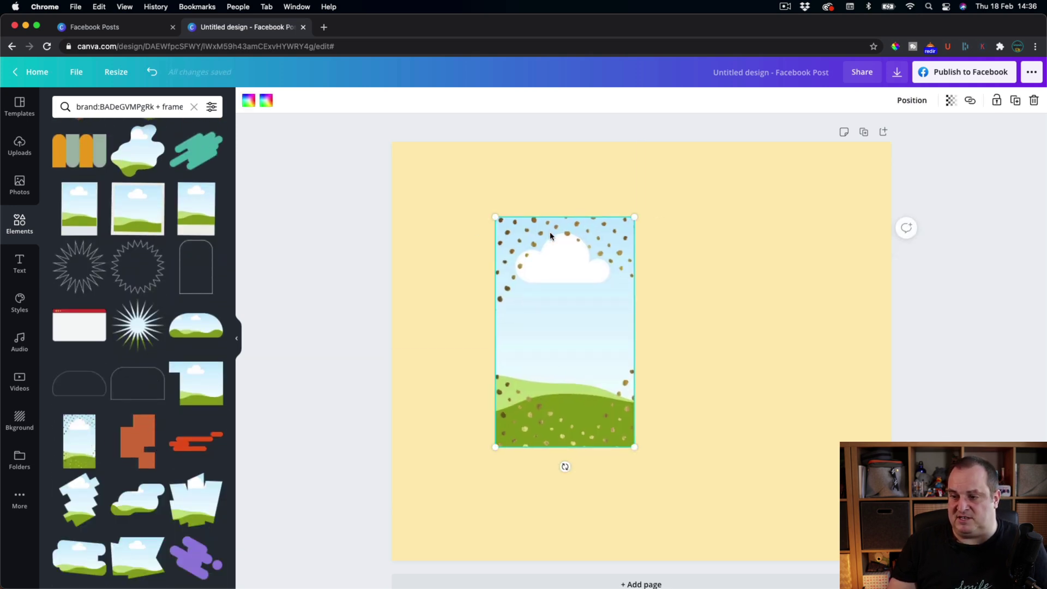
Fill the speckled frame with the desert photo of two long shadows from the shadow+people photos, and detach the image from the frame
left_click(20, 186)
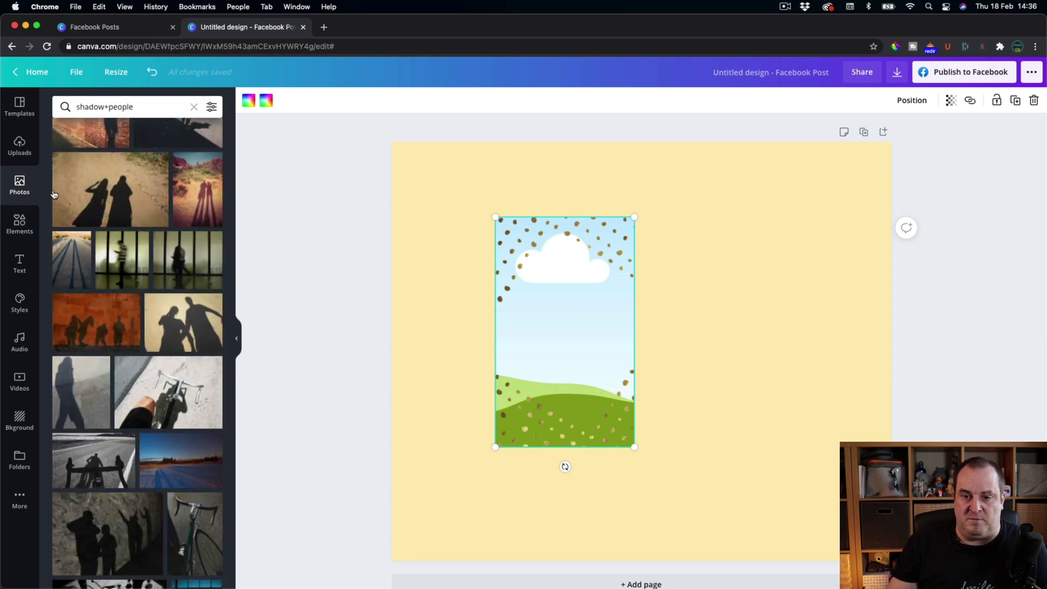
left_click_drag(190, 209, 596, 281)
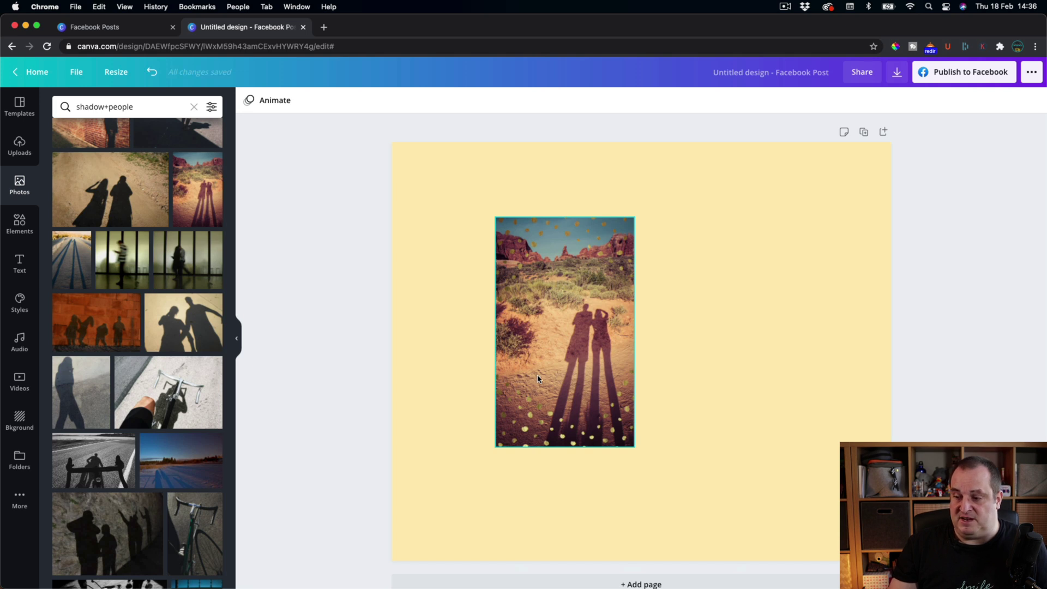
left_click(553, 352)
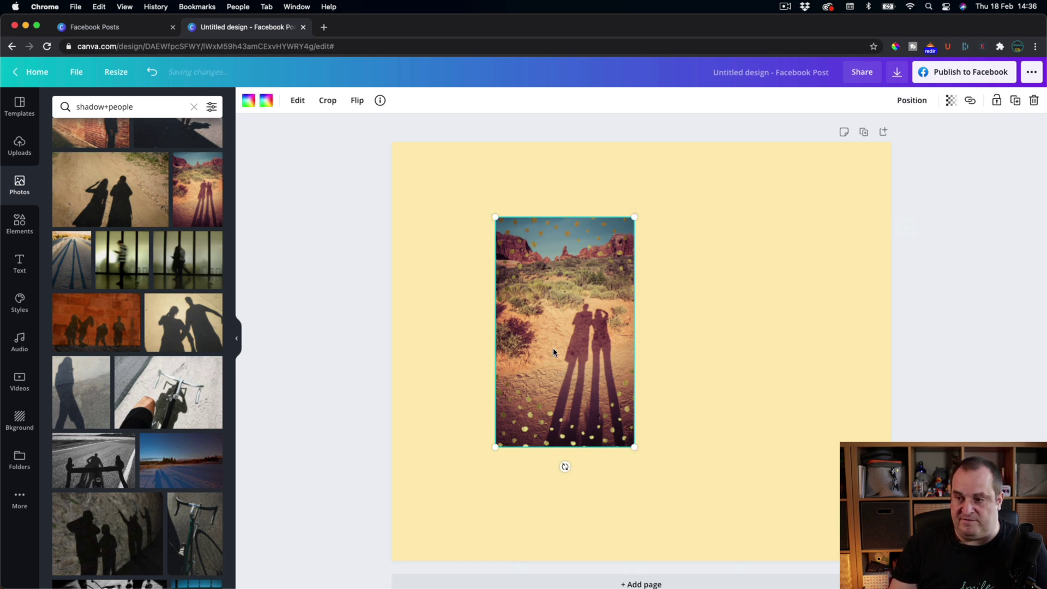
right_click(554, 351)
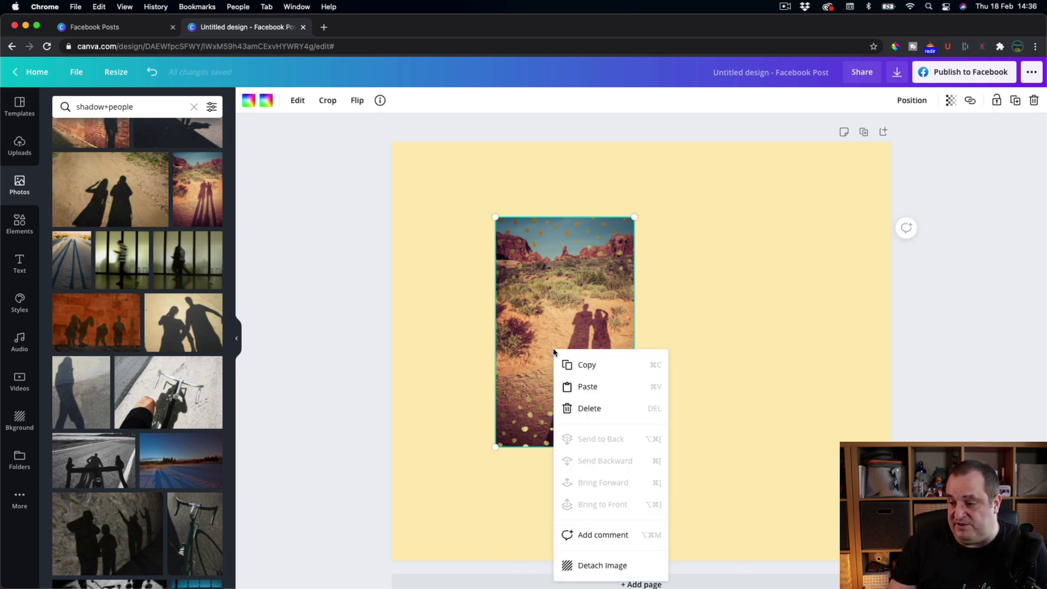
left_click(592, 565)
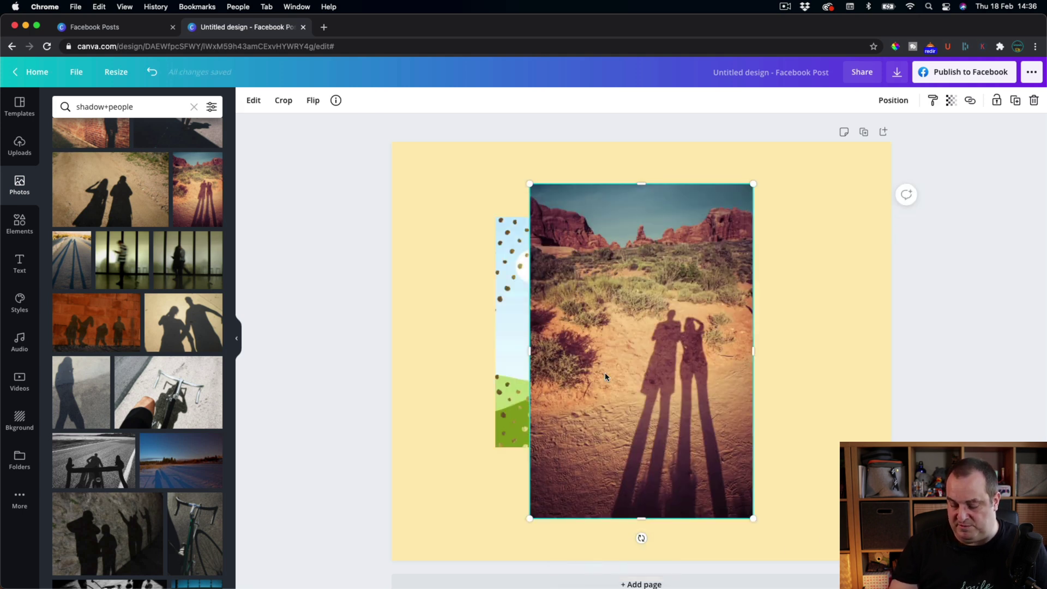